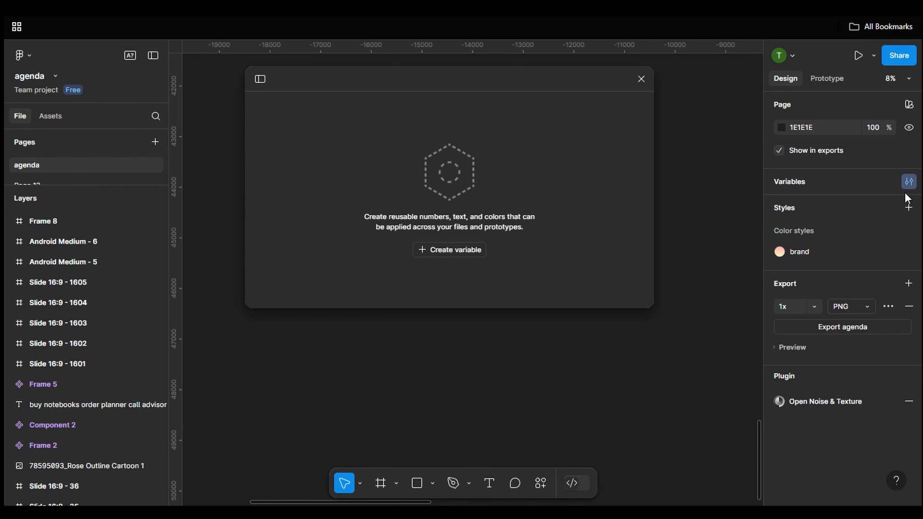
# - Create a color variable named Primary and set its value to the dark page swatch 1C2C35
pyautogui.click(422, 250)
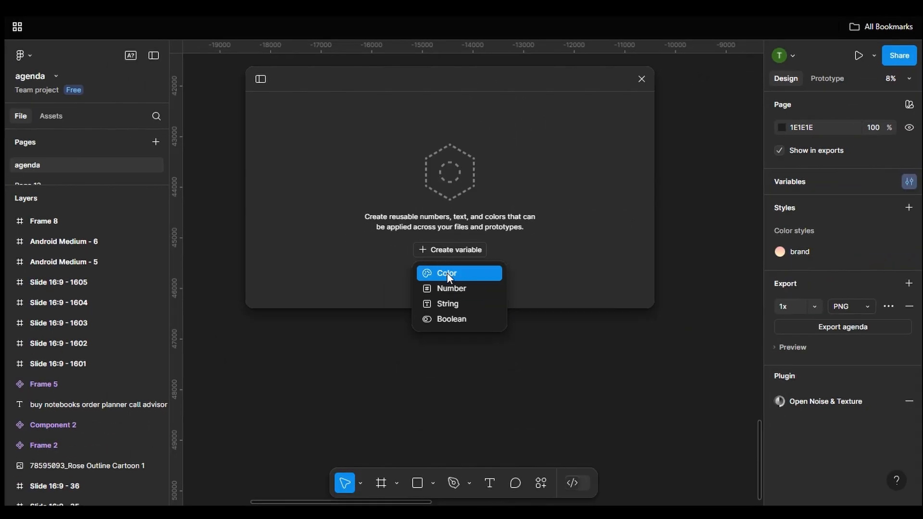
pyautogui.click(447, 273)
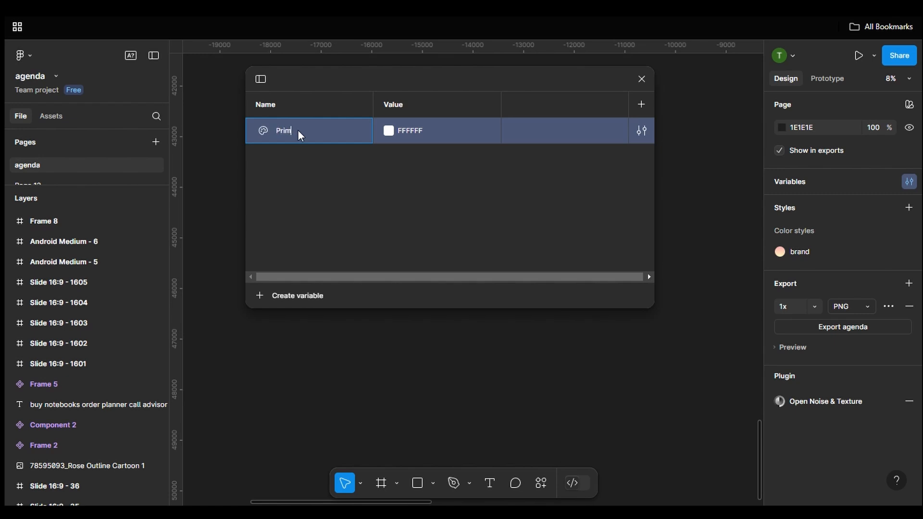
pyautogui.click(323, 157)
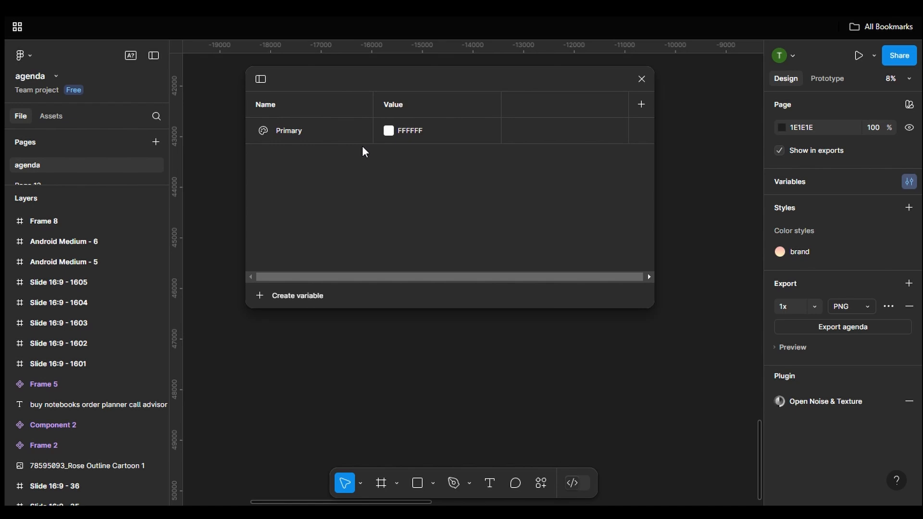
pyautogui.click(393, 129)
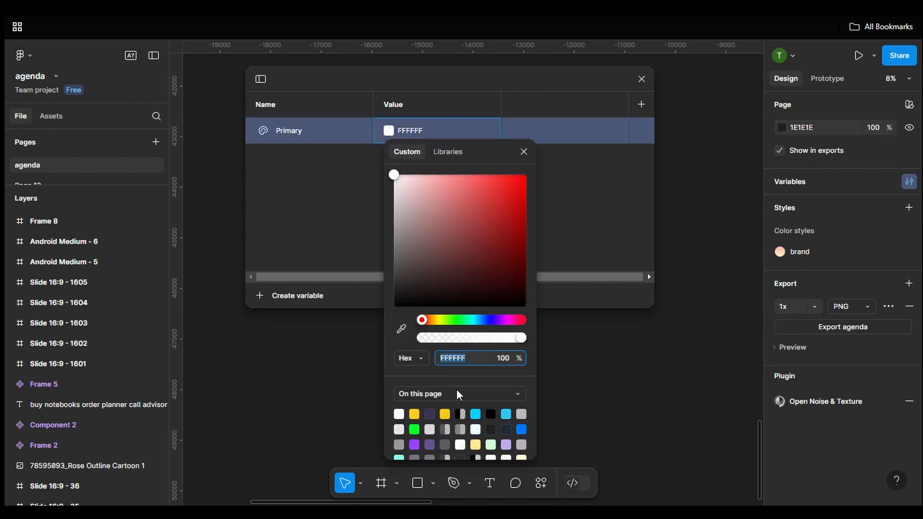
pyautogui.click(508, 431)
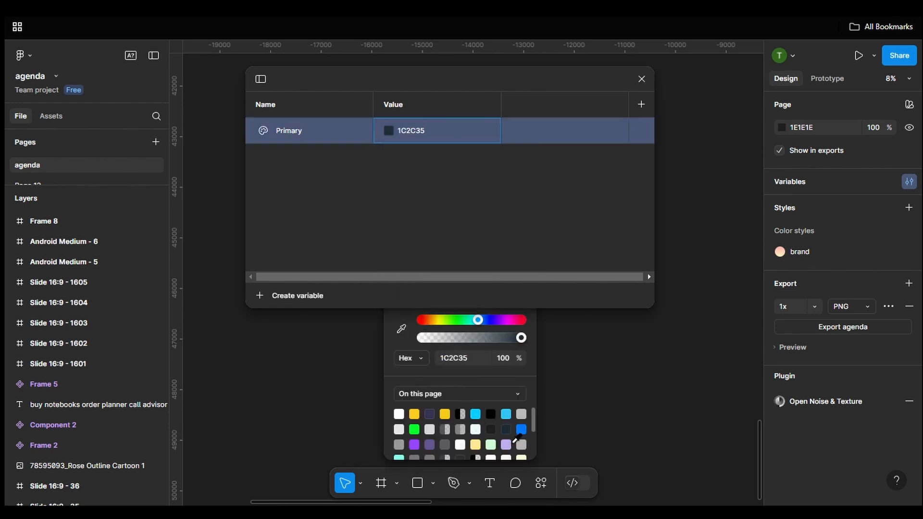
pyautogui.click(468, 201)
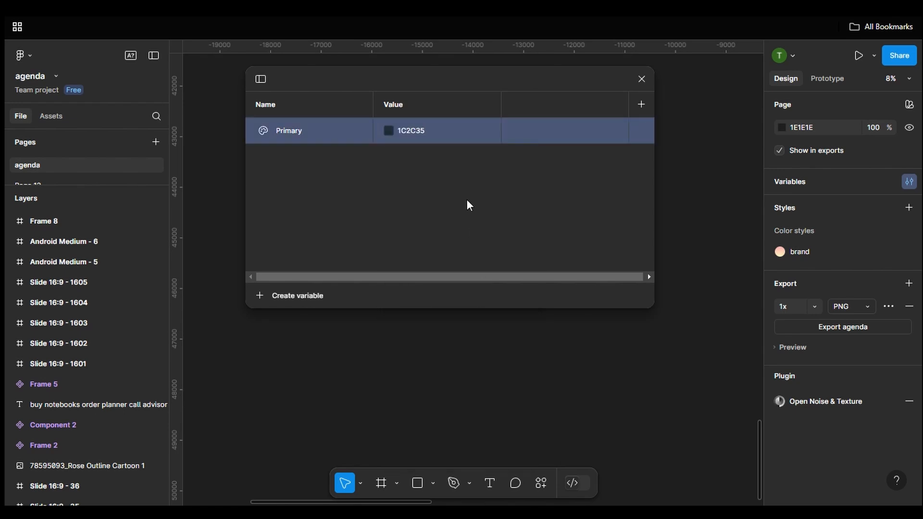
# - Set the Primary variable's hex value to 000000
pyautogui.click(411, 131)
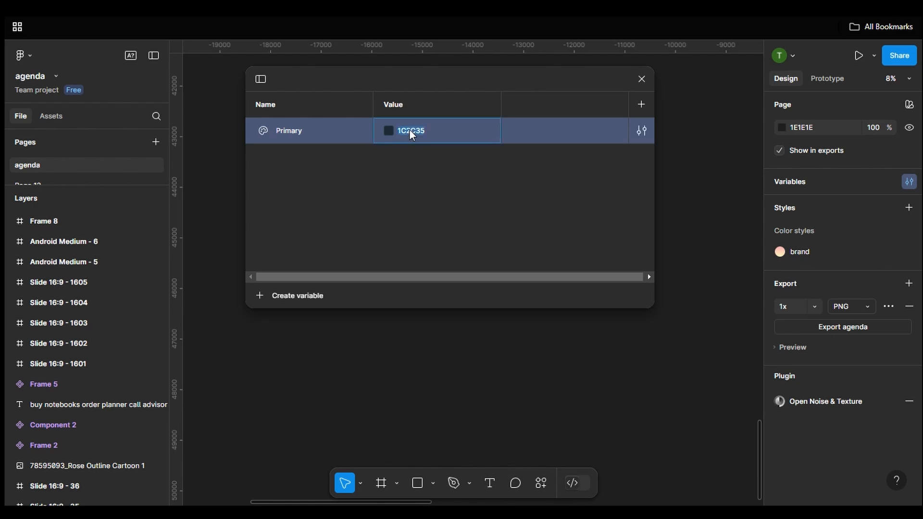
pyautogui.write('000000')
pyautogui.press('Return')
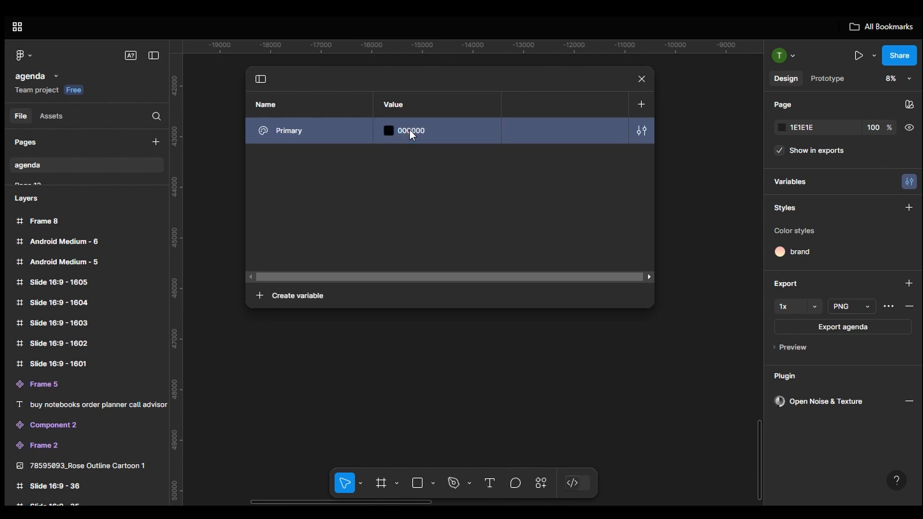
# - Set the Primary variable's color to 1C2C35 using the swatches from this page
pyautogui.click(390, 129)
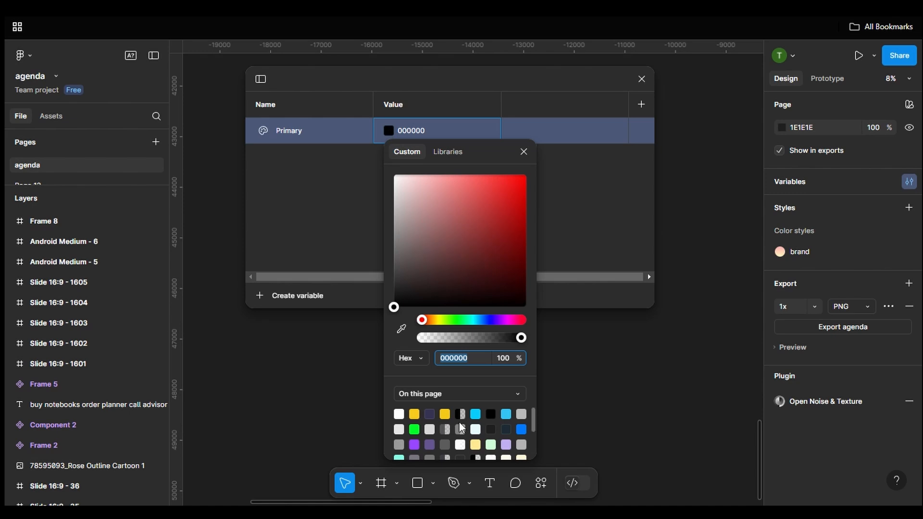
pyautogui.click(506, 429)
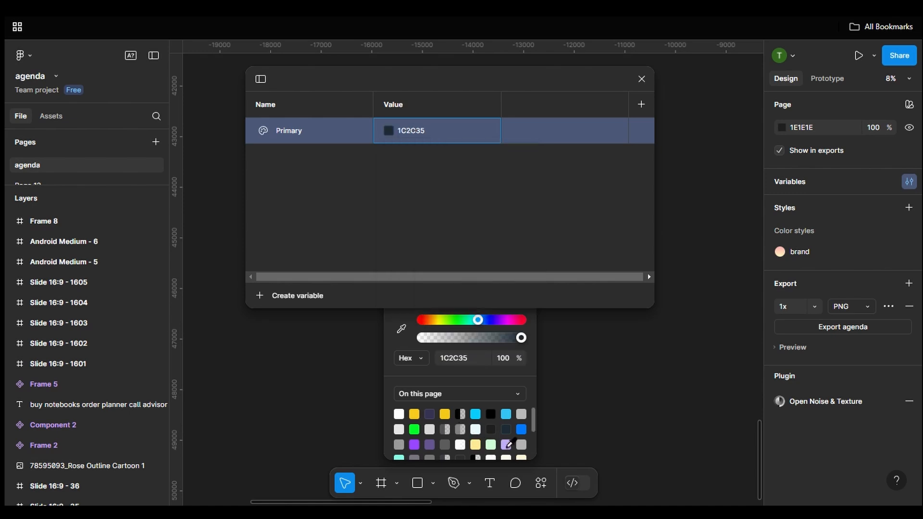
pyautogui.click(464, 231)
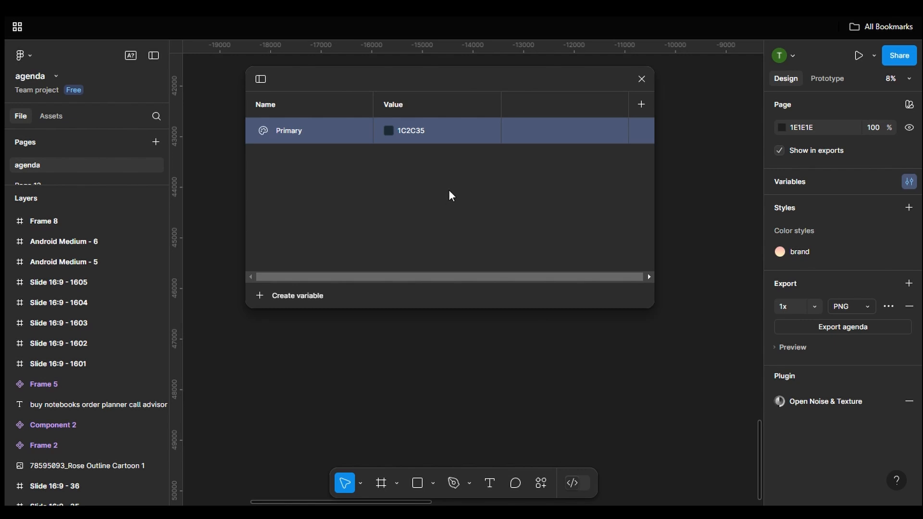
# - Add a second color variable and name it secondary
pyautogui.click(264, 295)
pyautogui.click(278, 324)
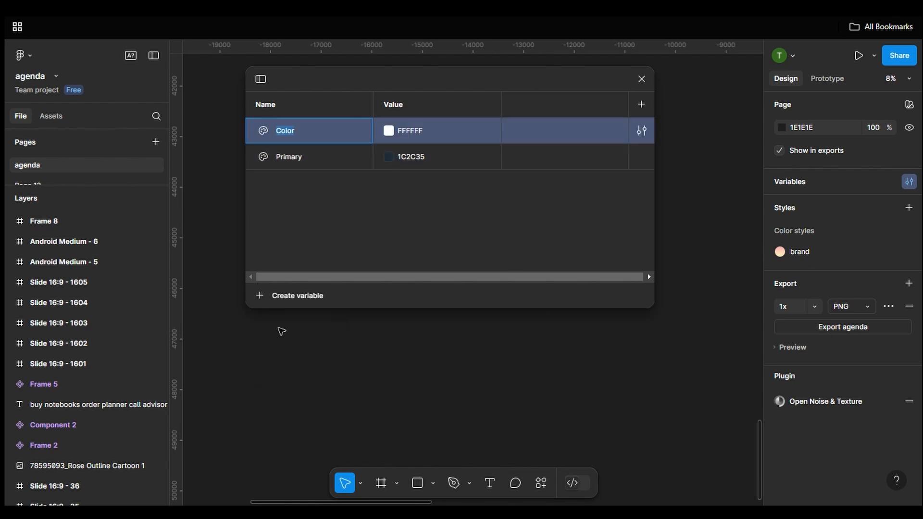
pyautogui.write('secondary')
pyautogui.press('Return')
# - Set the secondary variable's color to the light blue 70B2D7, starting from the 1C2C35 page swatch
pyautogui.click(388, 131)
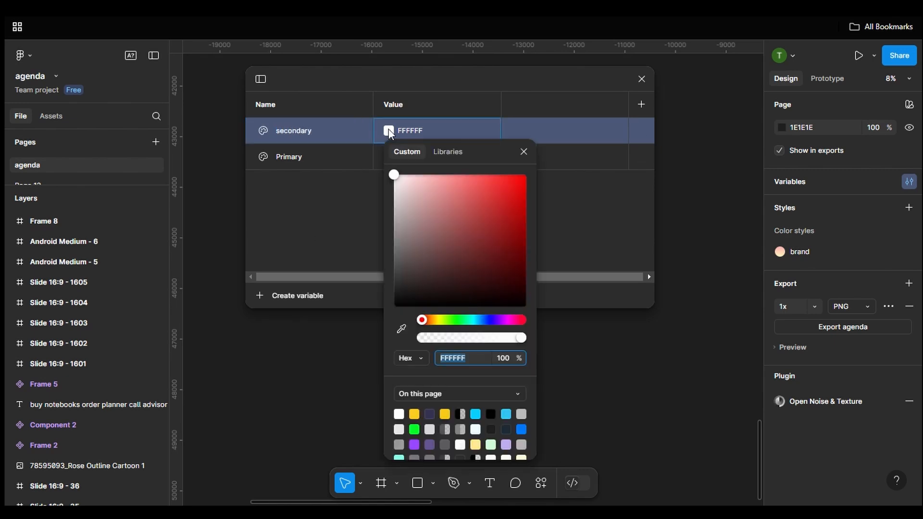
pyautogui.click(506, 429)
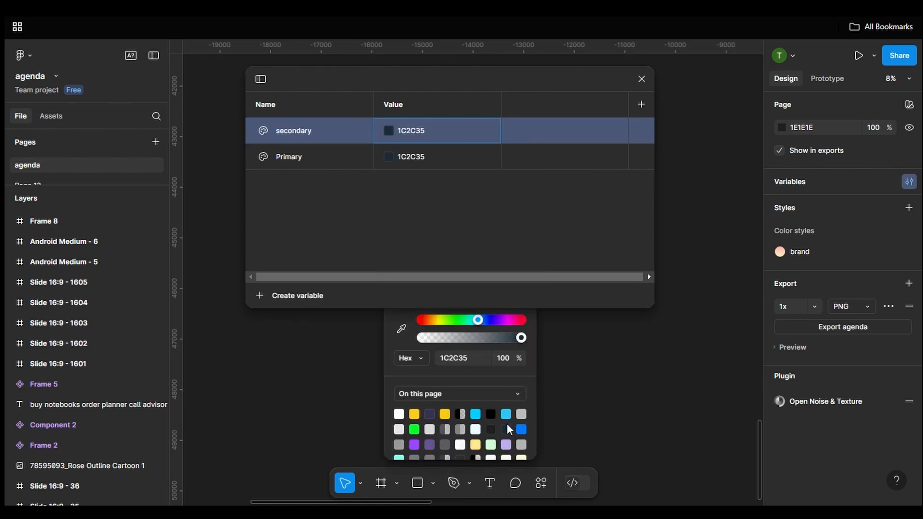
pyautogui.click(390, 128)
pyautogui.moveTo(456, 282); pyautogui.dragTo(456, 196)
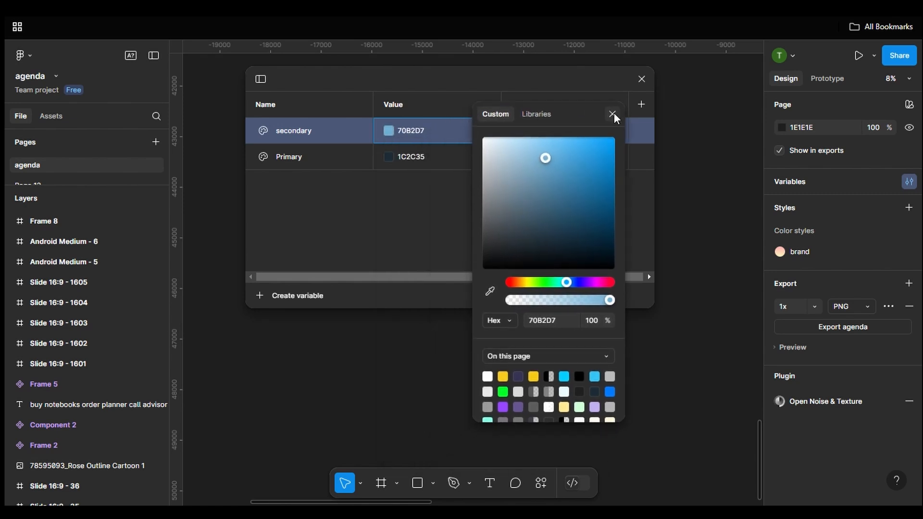
pyautogui.click(610, 113)
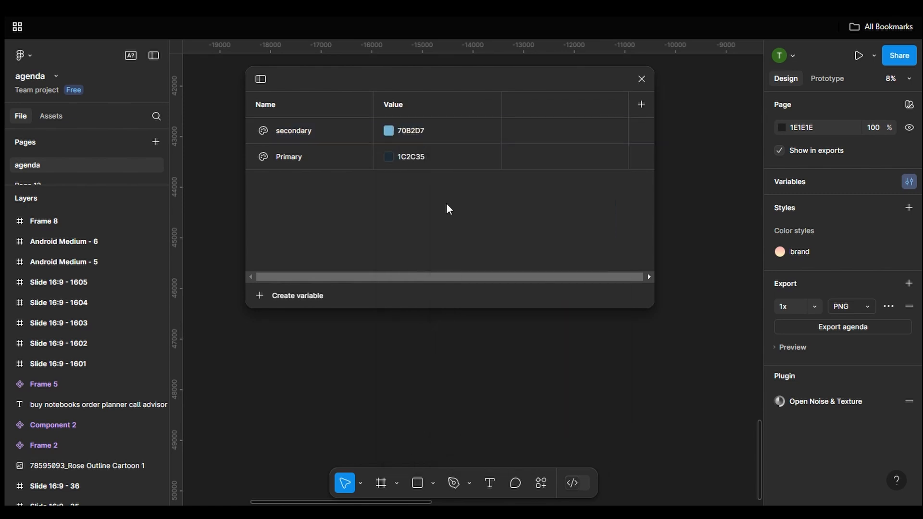
# - Add another color variable and name it accent, keeping its default color
pyautogui.click(260, 296)
pyautogui.click(287, 317)
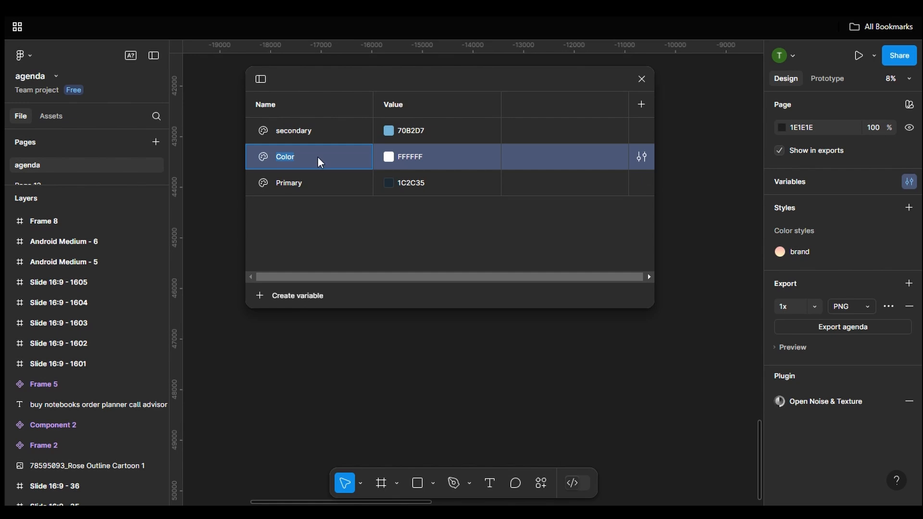
pyautogui.write('tex')
pyautogui.write('t')
pyautogui.press('BackSpace')
pyautogui.press('BackSpace')
pyautogui.press('BackSpace')
pyautogui.press('BackSpace')
pyautogui.write('accent')
pyautogui.click(364, 226)
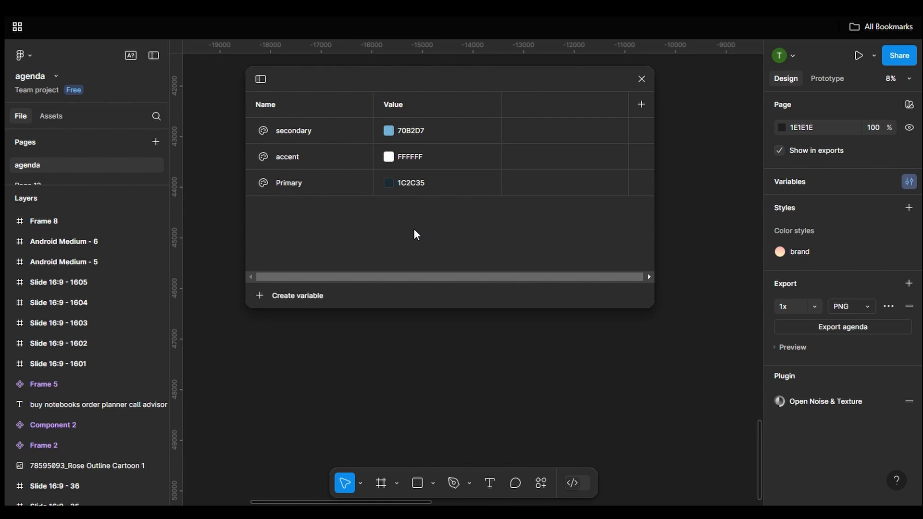
# - Combine the secondary, accent and Primary variables into a new group
pyautogui.click(295, 131)
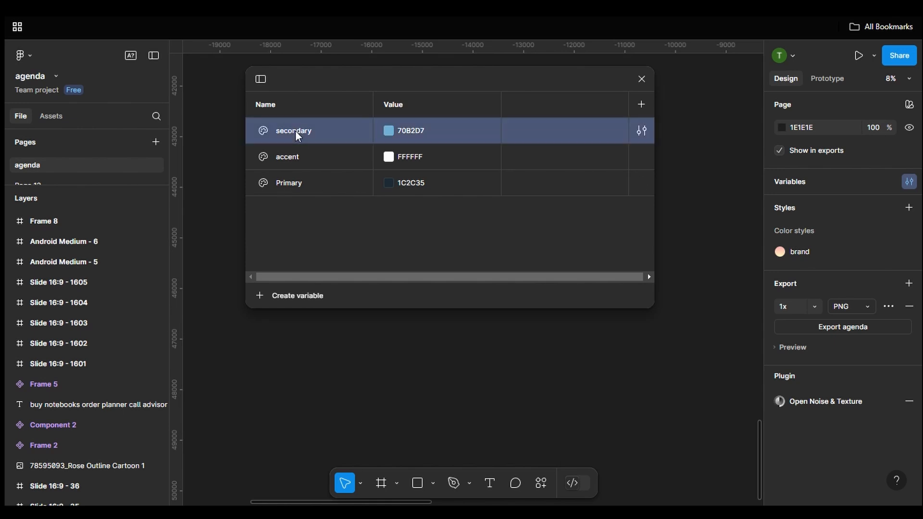
pyautogui.keyDown('shift'); pyautogui.click(304, 155); pyautogui.keyUp('shift')
pyautogui.keyDown('shift'); pyautogui.click(310, 183); pyautogui.keyUp('shift')
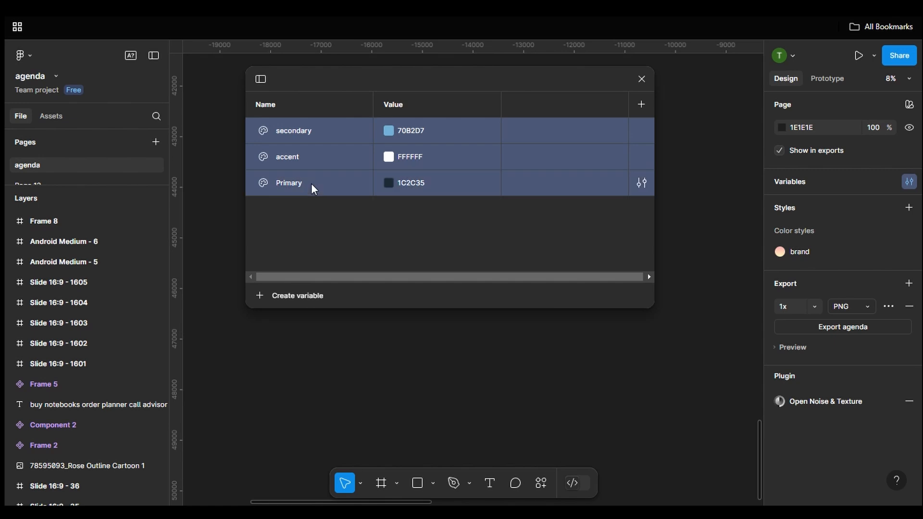
pyautogui.rightClick(342, 156)
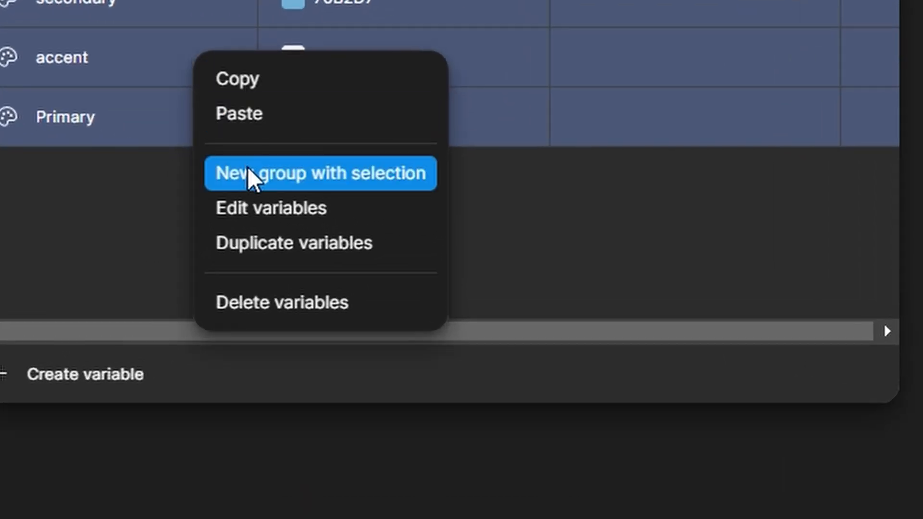
pyautogui.click(248, 167)
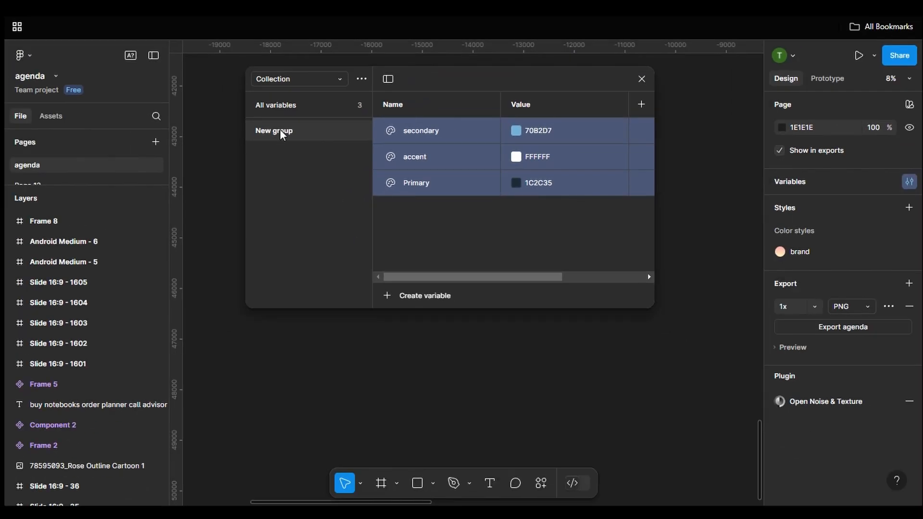
# - Rename the new variable group as App Ui color(brand)
pyautogui.doubleClick(283, 129)
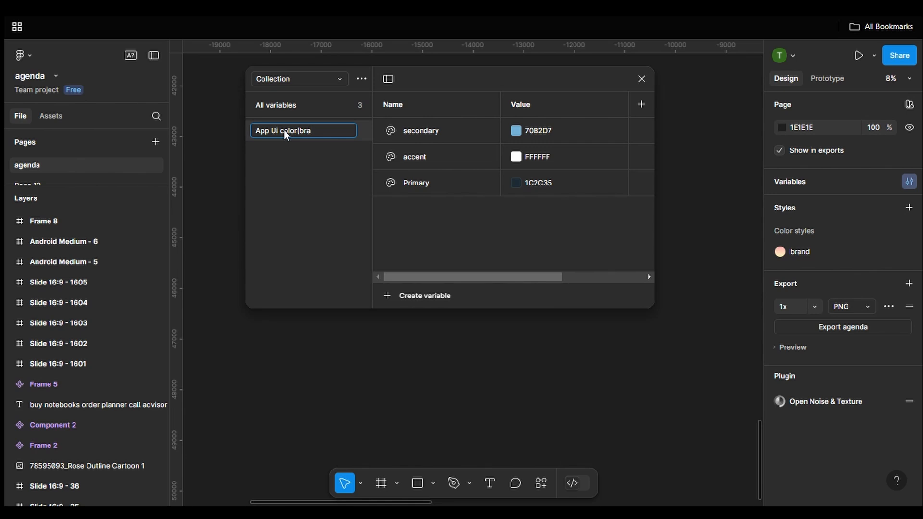
pyautogui.write('and)')
pyautogui.press('Return')
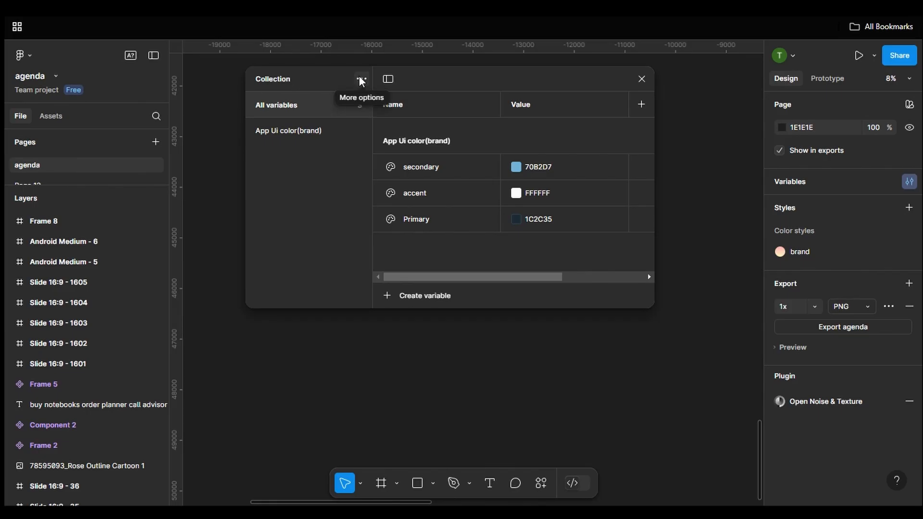
# - Create a new variable collection and name it PRIMITIVE
pyautogui.click(360, 79)
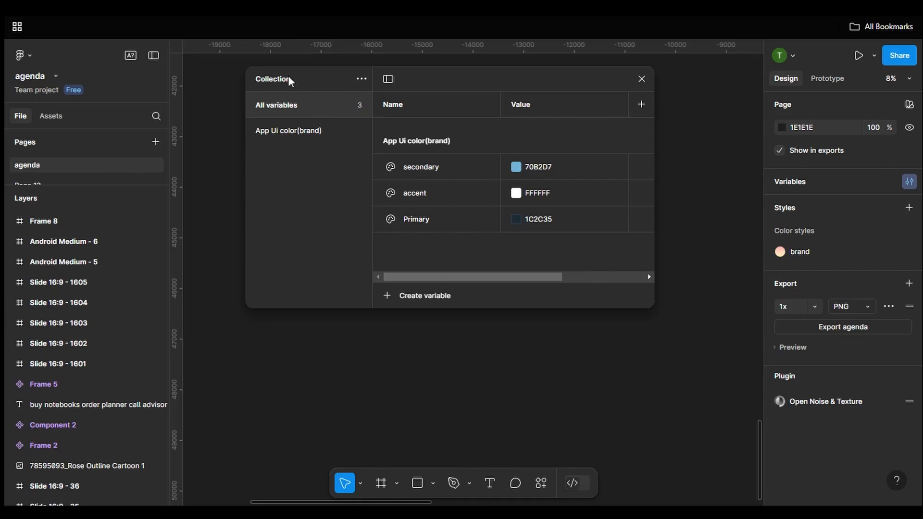
pyautogui.click(360, 79)
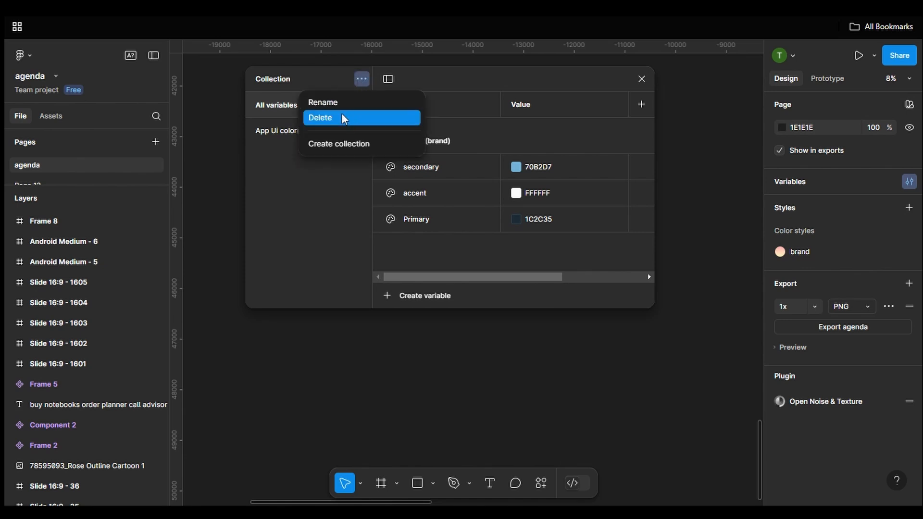
pyautogui.click(345, 143)
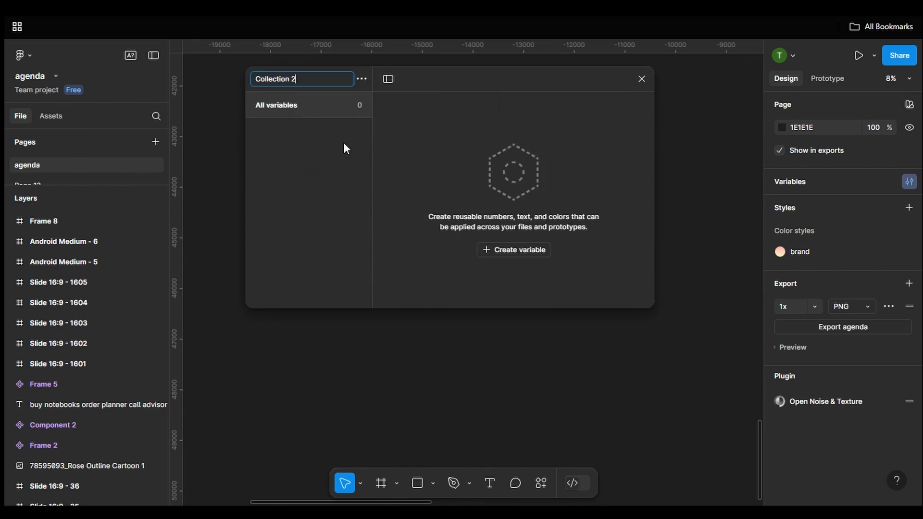
pyautogui.hotkey('ctrl', 'a')
pyautogui.write('PRIMITIVE')
pyautogui.press('Return')
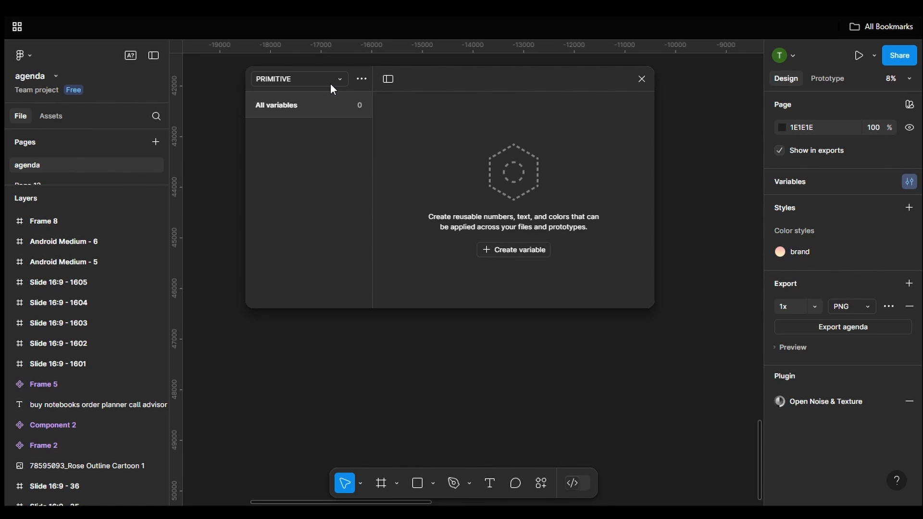
# - Add a color variable named tEXT PRIMARY to the PRIMITIVE collection
pyautogui.click(357, 78)
pyautogui.click(353, 141)
pyautogui.click(498, 251)
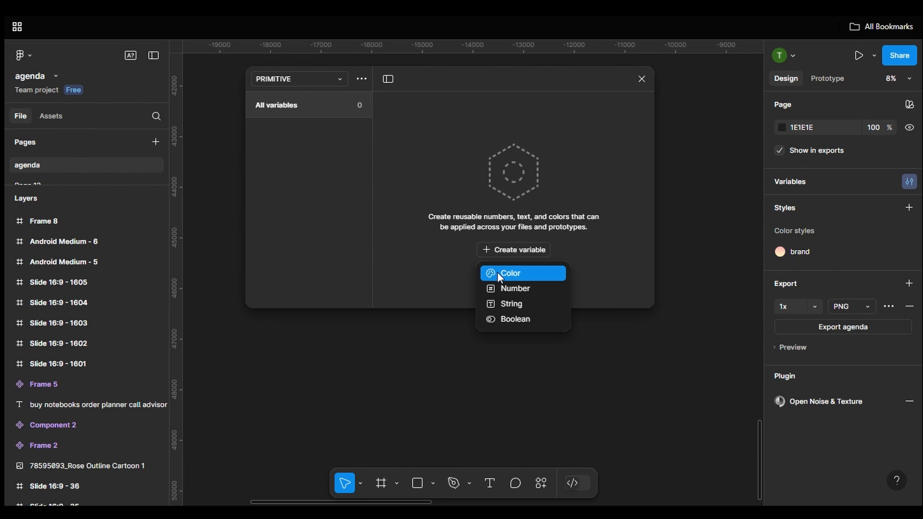
pyautogui.click(497, 272)
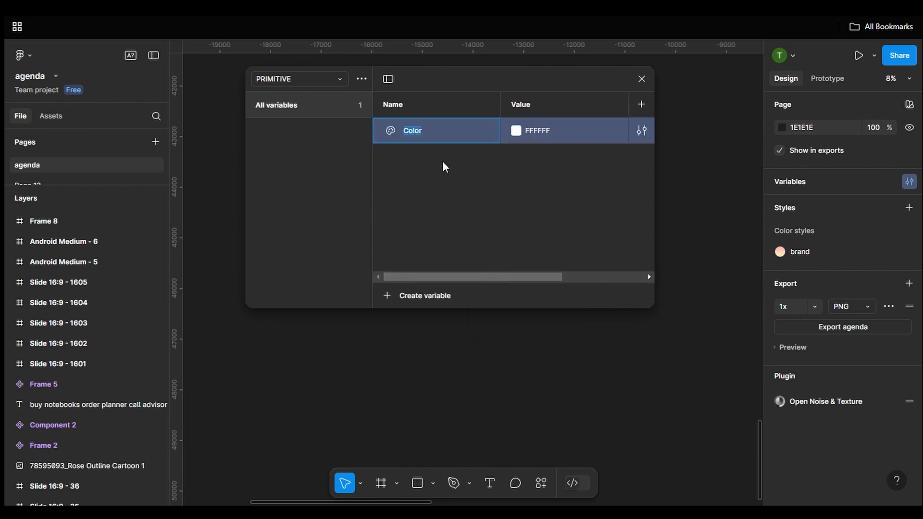
pyautogui.write('tEXT COL')
pyautogui.press('BackSpace')
pyautogui.press('BackSpace')
pyautogui.press('BackSpace')
pyautogui.write('PRIMARY')
pyautogui.press('Return')
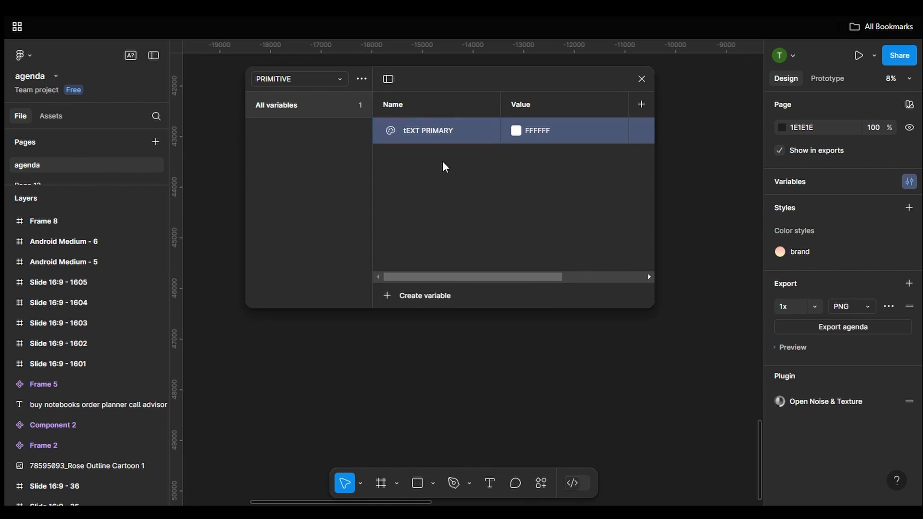
# - Set the tEXT PRIMARY variable's color to black, 000000
pyautogui.click(515, 131)
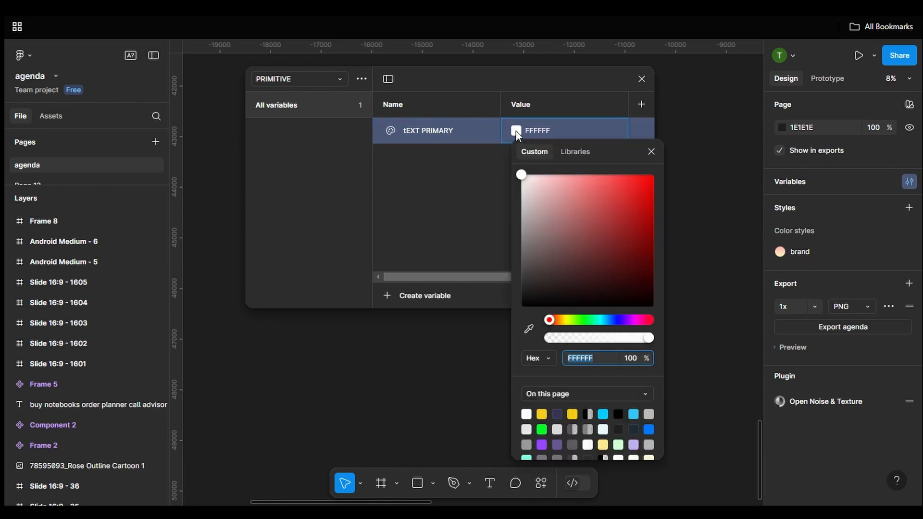
pyautogui.click(556, 248)
pyautogui.moveTo(555, 253); pyautogui.dragTo(515, 327)
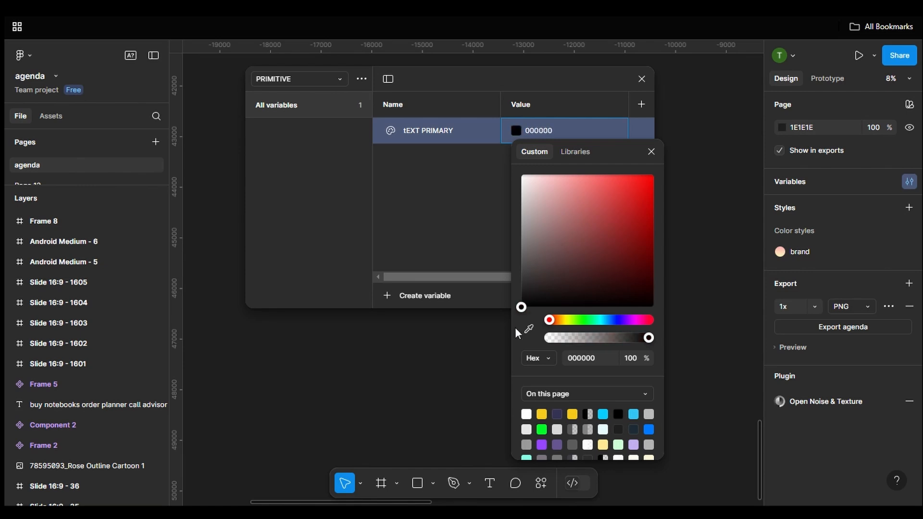
pyautogui.click(651, 152)
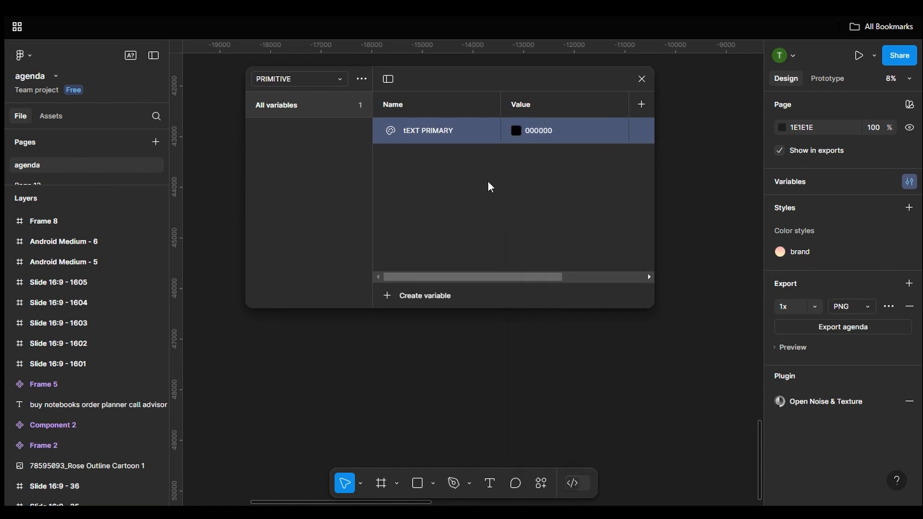
pyautogui.click(451, 197)
# - Add a color variable named error text to the PRIMITIVE collection
pyautogui.click(386, 296)
pyautogui.click(398, 319)
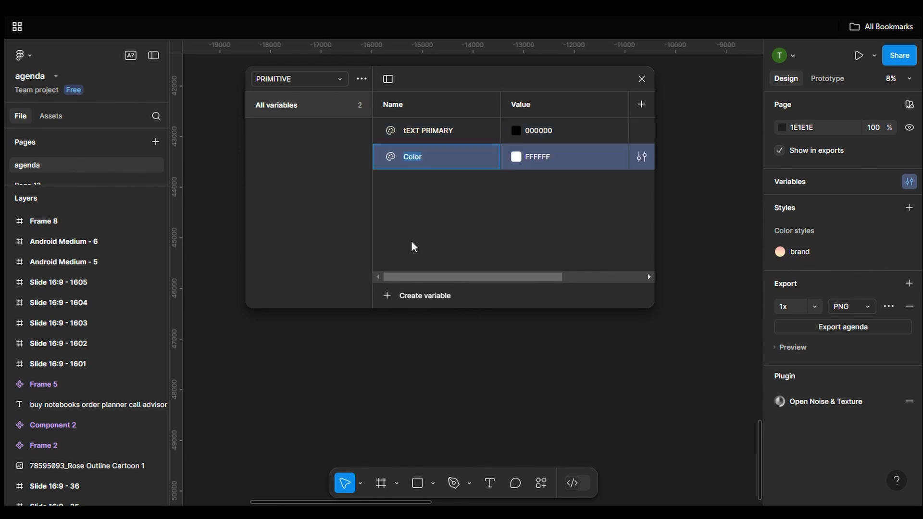
pyautogui.write('error text')
pyautogui.press('Return')
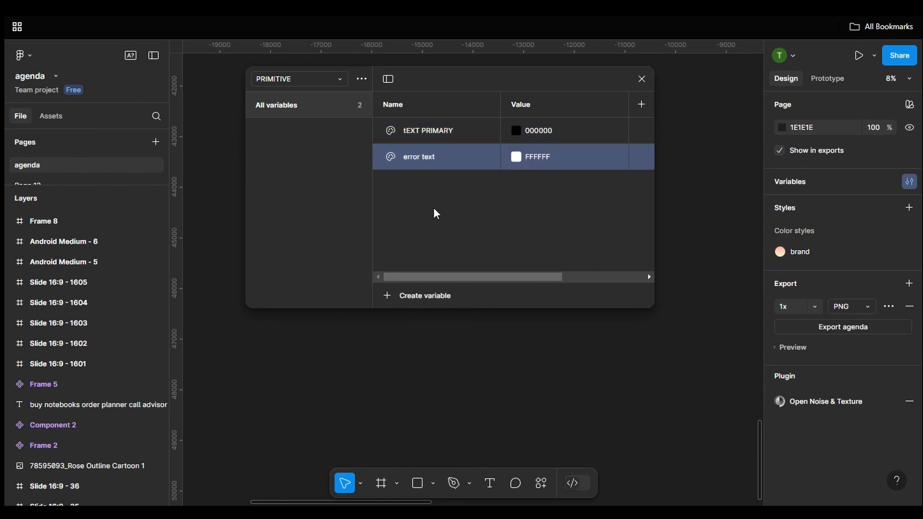
# - Set the error text variable's color to red, FF0000
pyautogui.click(528, 157)
pyautogui.moveTo(566, 250); pyautogui.dragTo(692, 194)
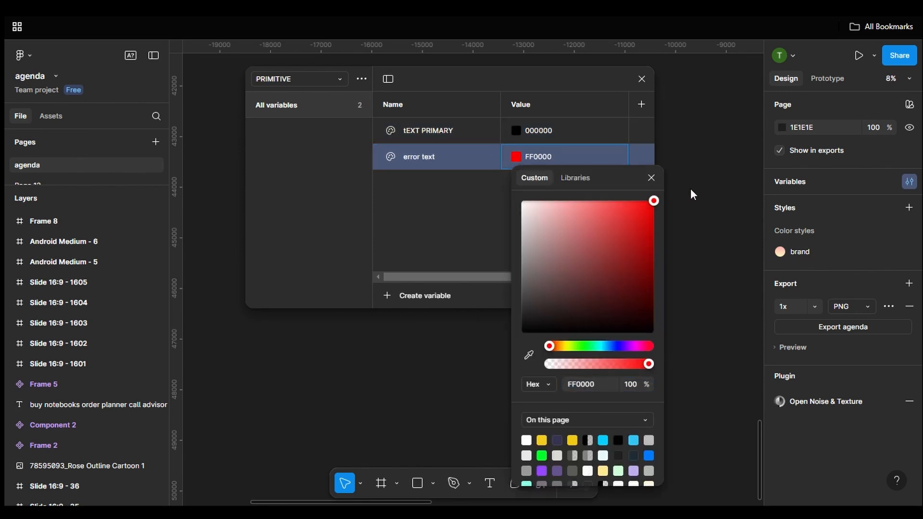
pyautogui.click(652, 178)
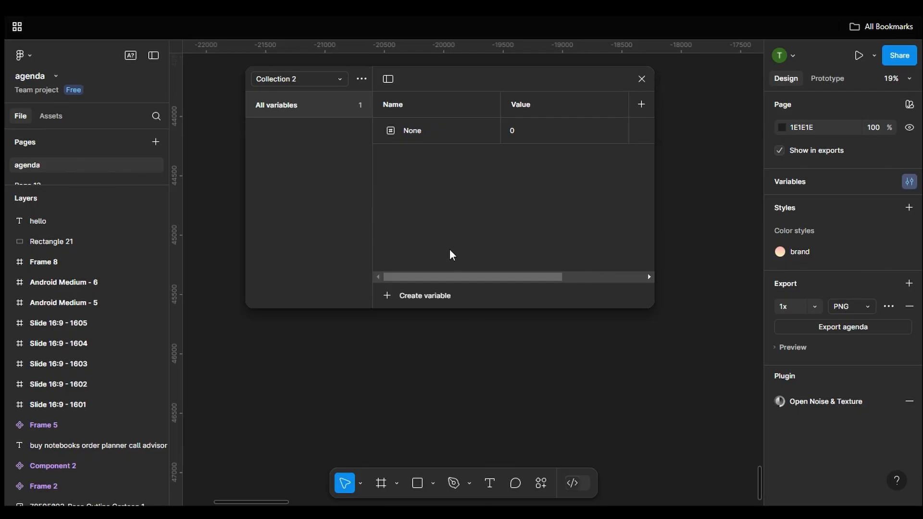
# - Add a number variable named spacing small with the value 8 to Collection 2
pyautogui.click(390, 295)
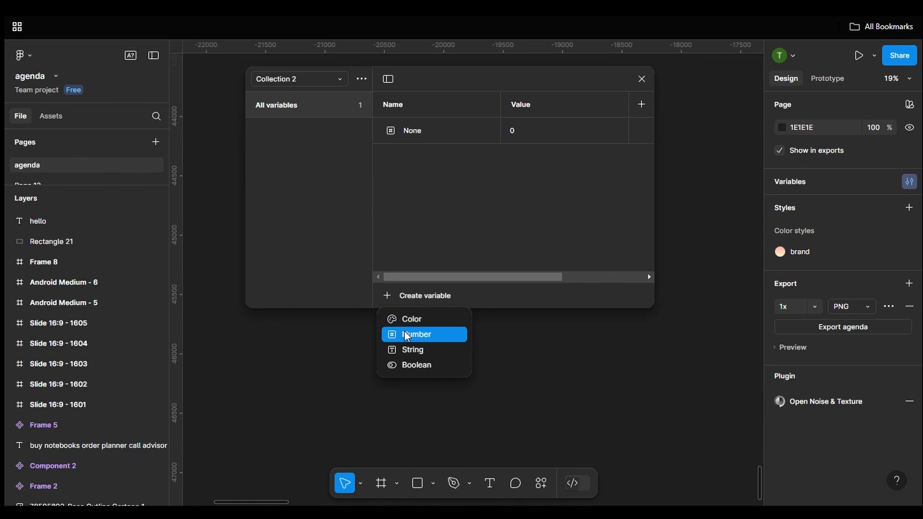
pyautogui.click(406, 332)
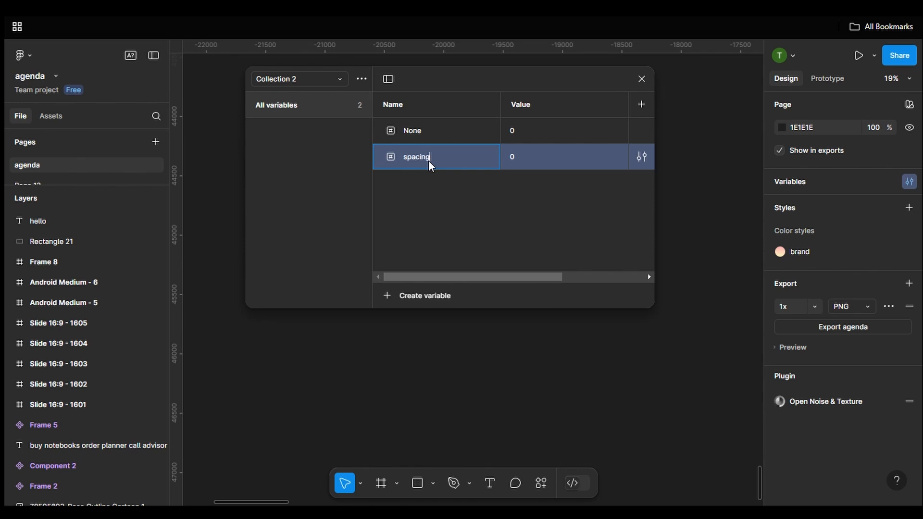
pyautogui.write('all')
pyautogui.click(514, 160)
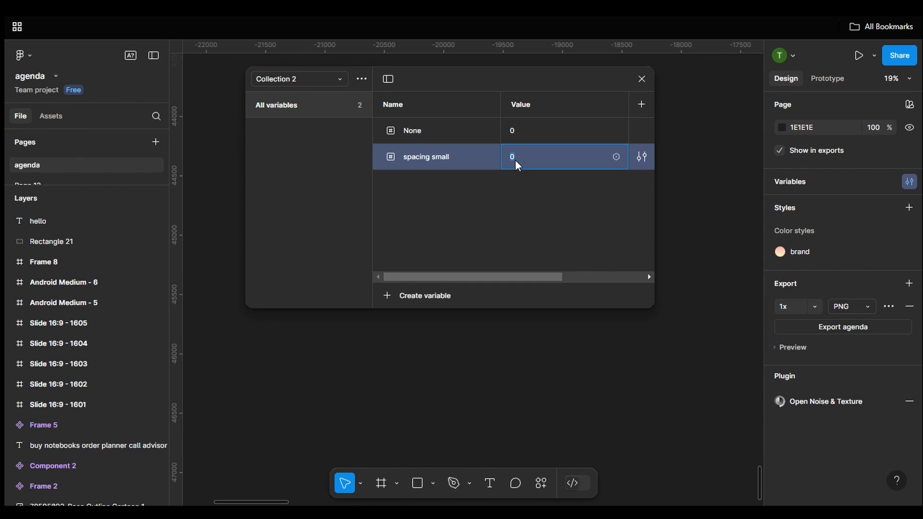
pyautogui.write('8')
pyautogui.click(445, 249)
# - Add a number variable named spacing medium with the value 16 to Collection 2
pyautogui.click(387, 294)
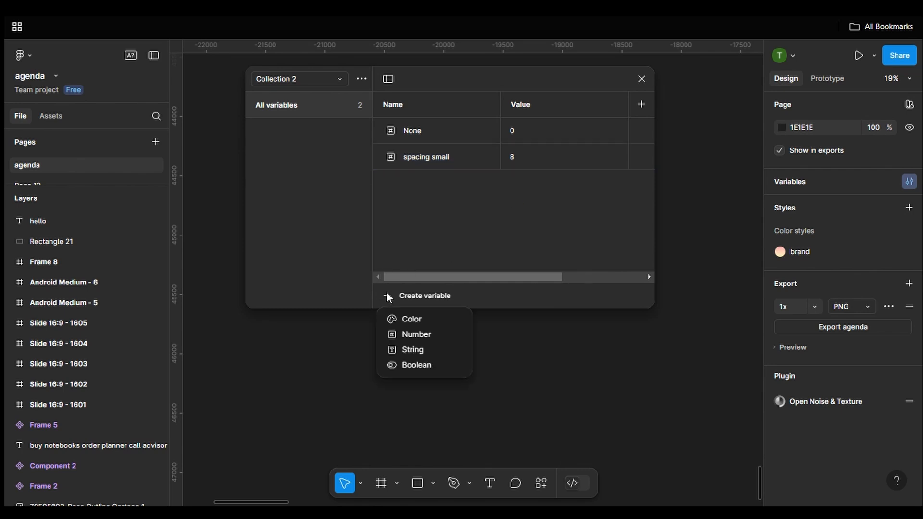
pyautogui.click(404, 334)
pyautogui.write('sp')
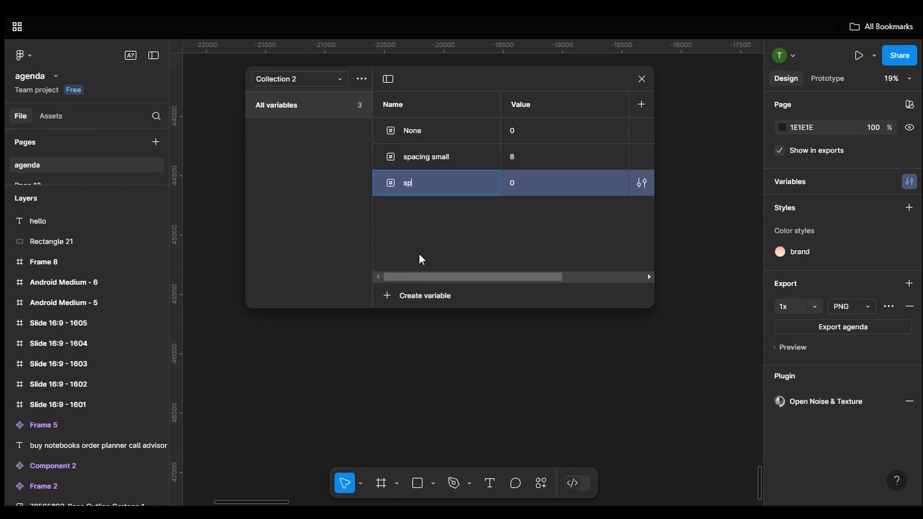
pyautogui.write('acing medium')
pyautogui.click(511, 183)
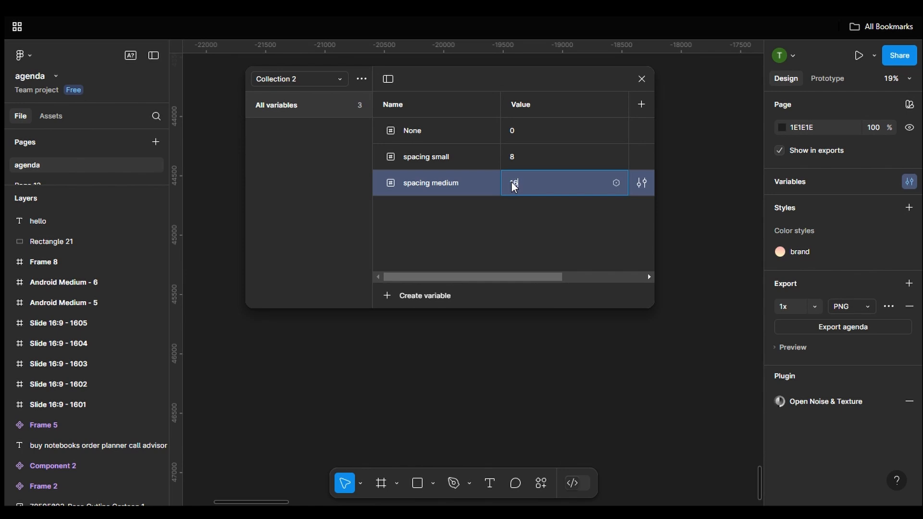
pyautogui.click(515, 245)
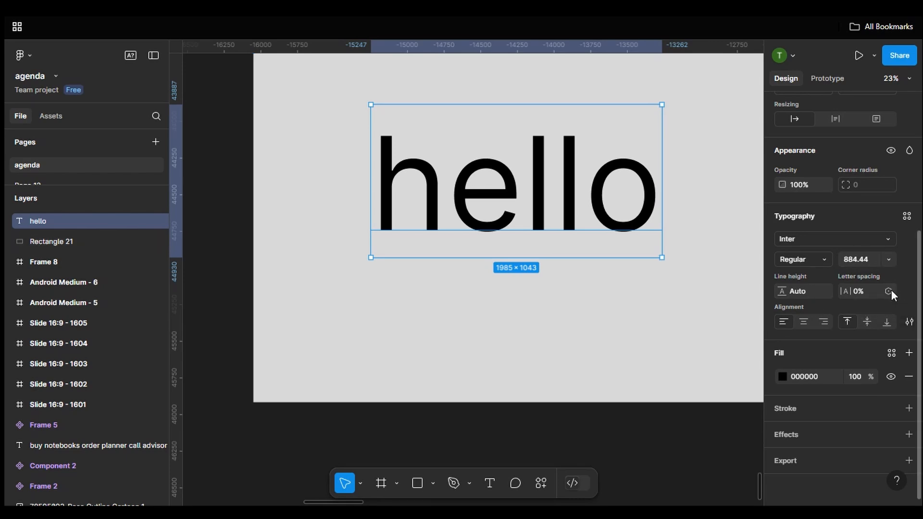
# - Apply the spacing small variable to the hello text's letter spacing, and try another spacing variable on it
pyautogui.click(889, 291)
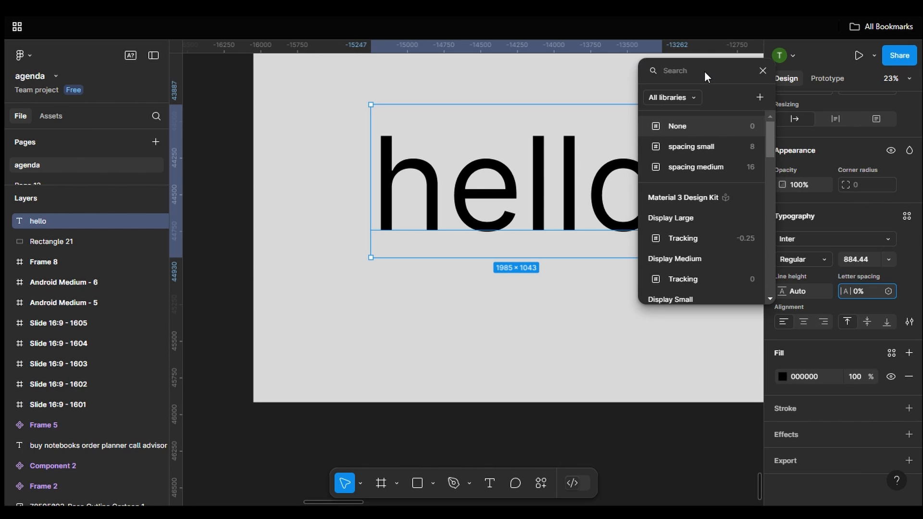
pyautogui.click(706, 154)
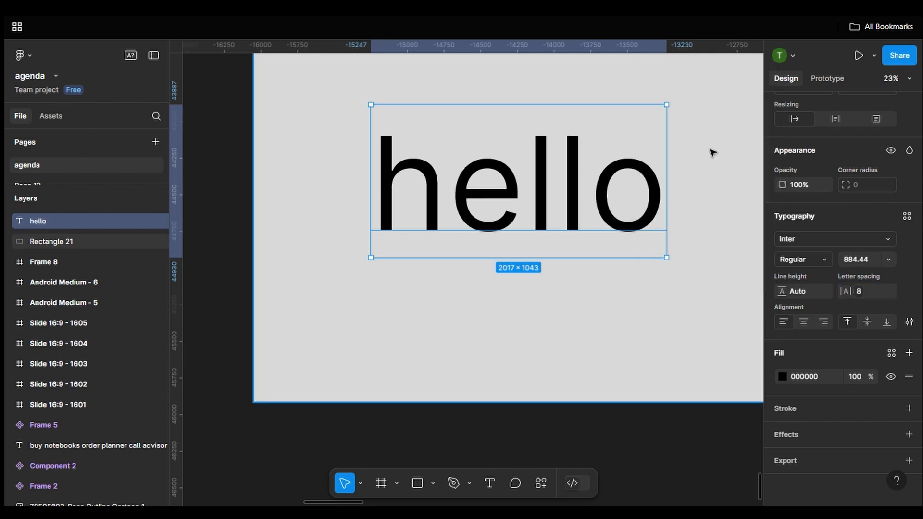
pyautogui.click(888, 291)
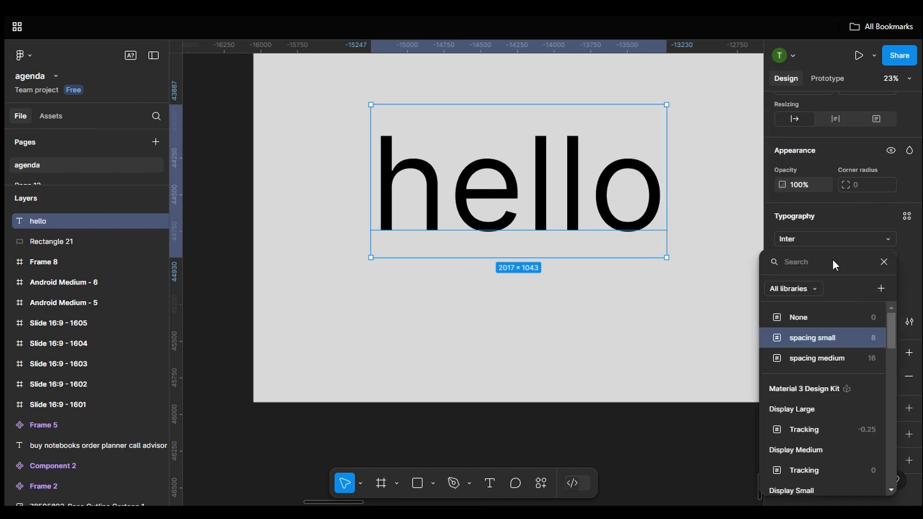
pyautogui.moveTo(834, 259); pyautogui.dragTo(710, 102)
pyautogui.click(723, 176)
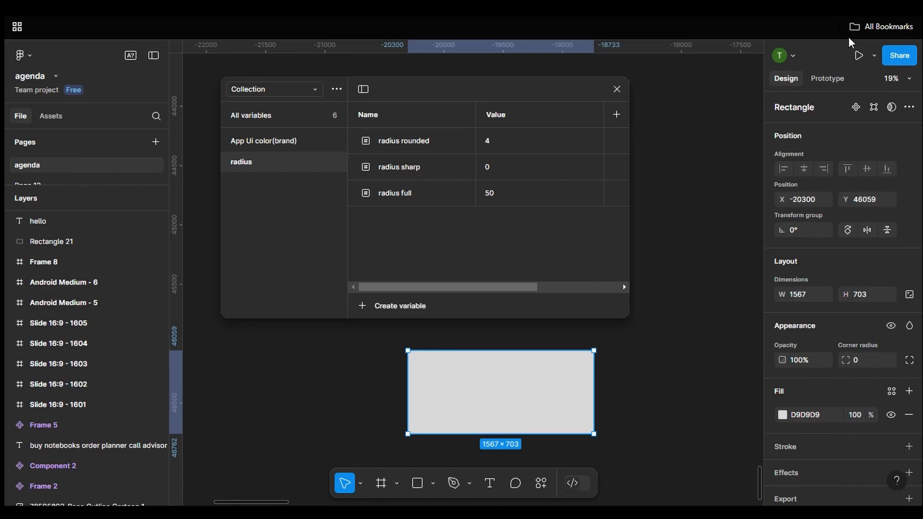
# - Apply variables from the radius group to the gray rectangle's corner radius
pyautogui.click(887, 360)
pyautogui.moveTo(829, 270); pyautogui.dragTo(679, 183)
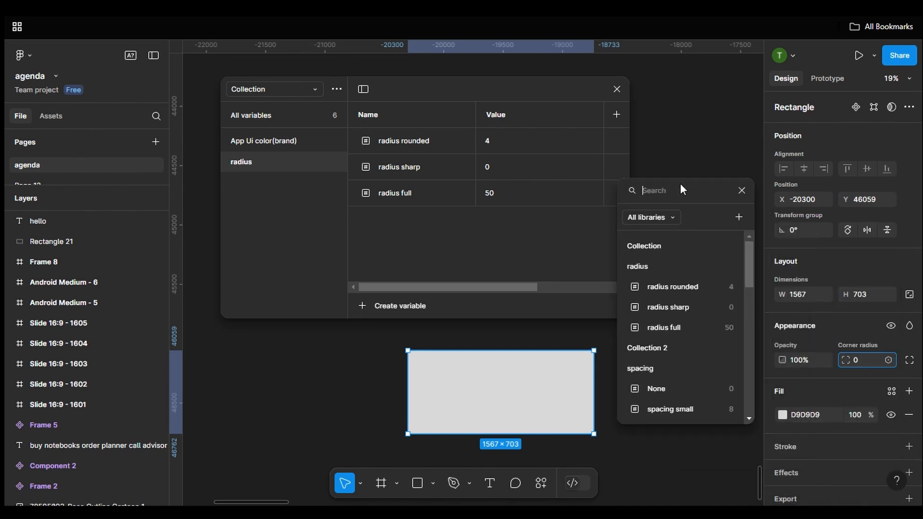
pyautogui.click(649, 313)
pyautogui.click(666, 346)
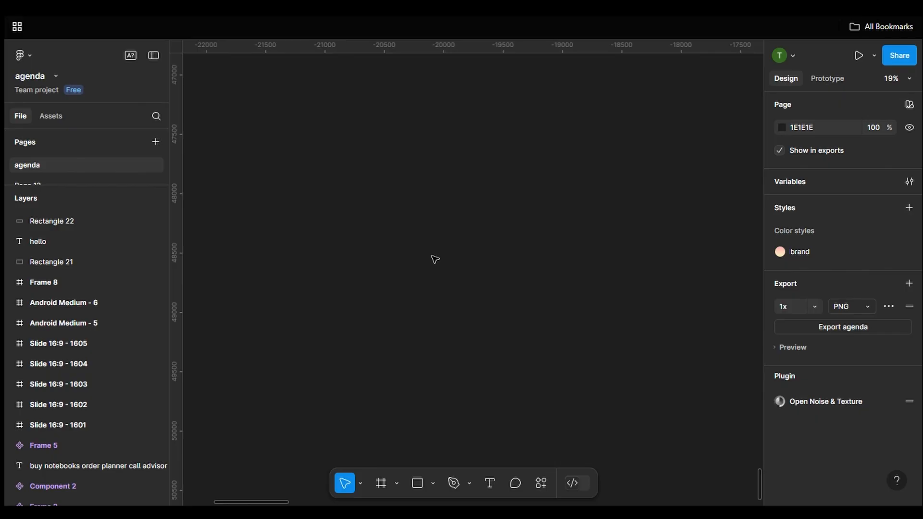
# - Open the local variables and add an ungrouped color variable named Background color to Collection
pyautogui.click(909, 181)
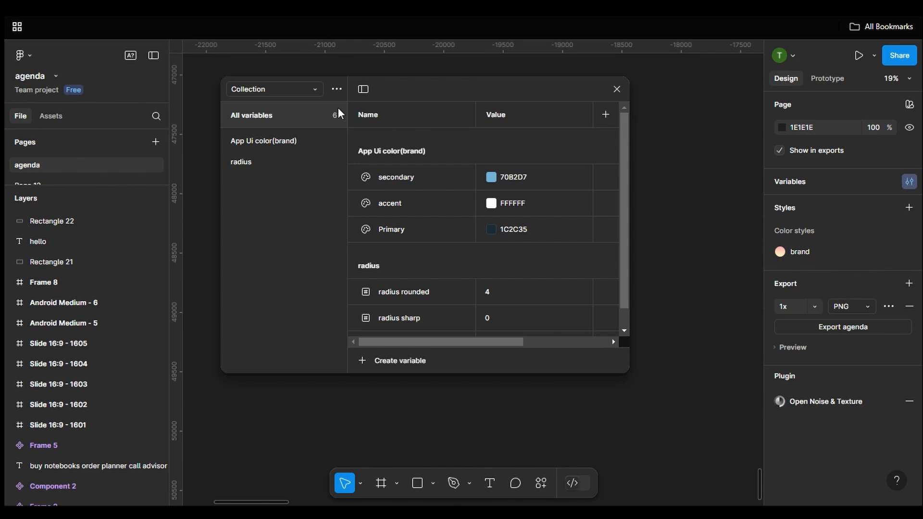
pyautogui.click(271, 146)
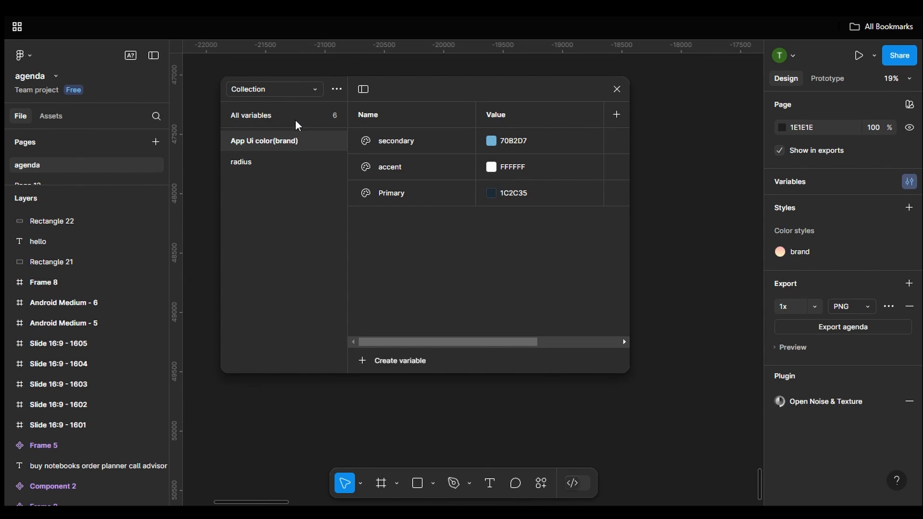
pyautogui.click(272, 237)
pyautogui.click(364, 360)
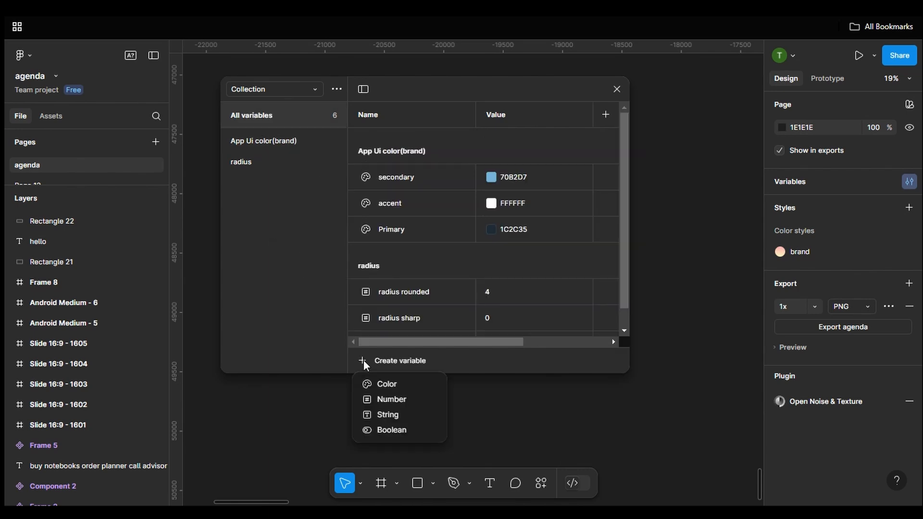
pyautogui.click(384, 385)
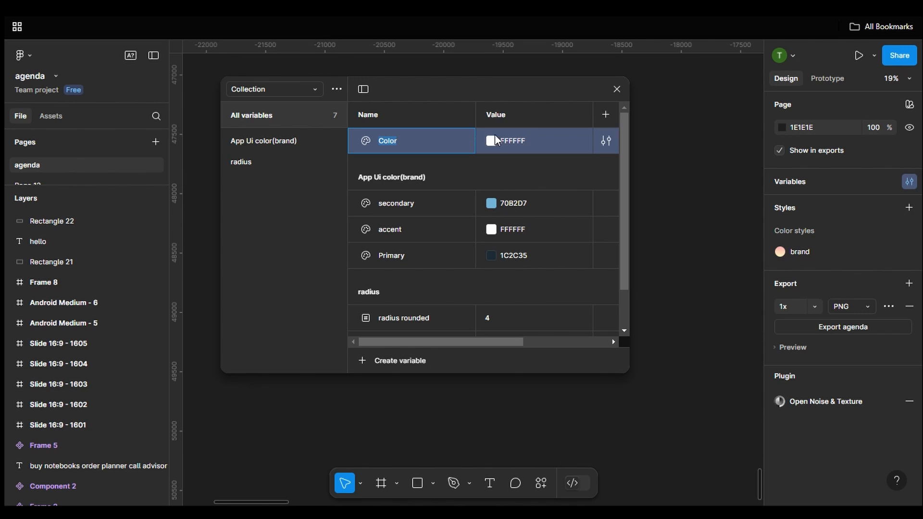
pyautogui.write('Background color')
# - Add a color variable named label and set its color to blue, 007AFF
pyautogui.click(384, 361)
pyautogui.click(387, 384)
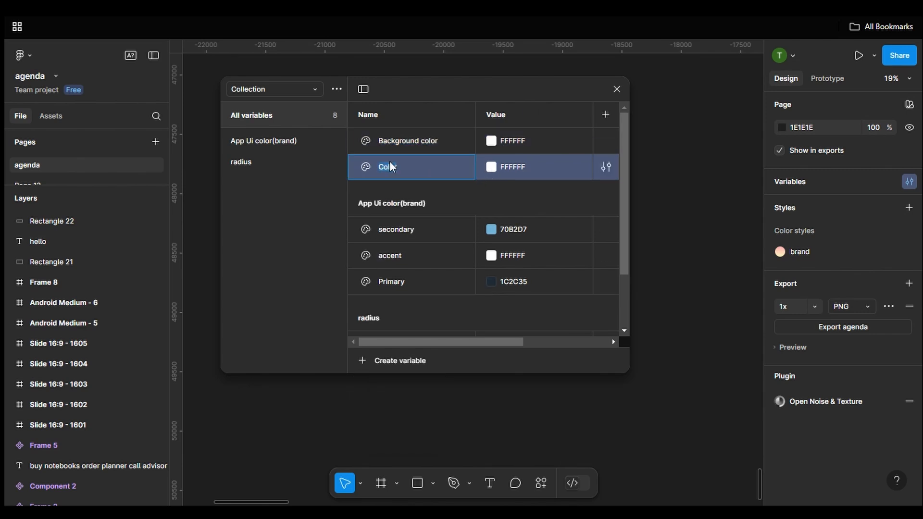
pyautogui.write('label')
pyautogui.click(494, 166)
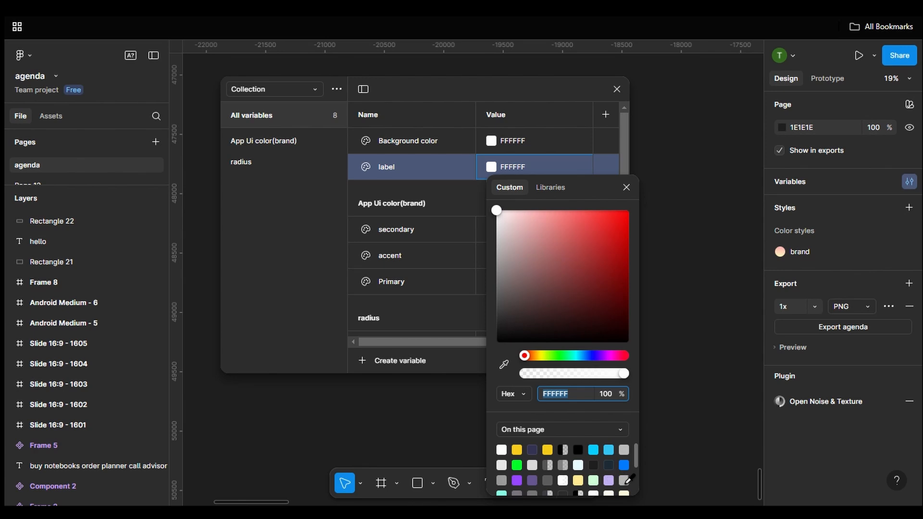
pyautogui.click(626, 476)
# - Add a color variable named text color and set its color to black, 000000
pyautogui.click(376, 357)
pyautogui.click(379, 385)
pyautogui.write('text color')
pyautogui.click(492, 192)
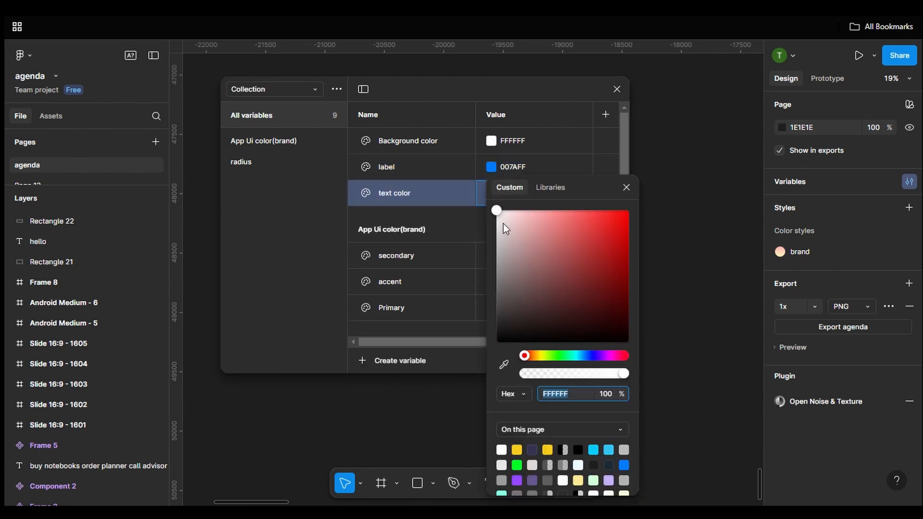
pyautogui.moveTo(503, 222); pyautogui.dragTo(491, 347)
# - Group the Background color, label and text color variables into a new group named Light mode
pyautogui.keyDown('shift'); pyautogui.click(406, 166); pyautogui.keyUp('shift')
pyautogui.keyDown('shift'); pyautogui.click(416, 144); pyautogui.keyUp('shift')
pyautogui.rightClick(417, 144)
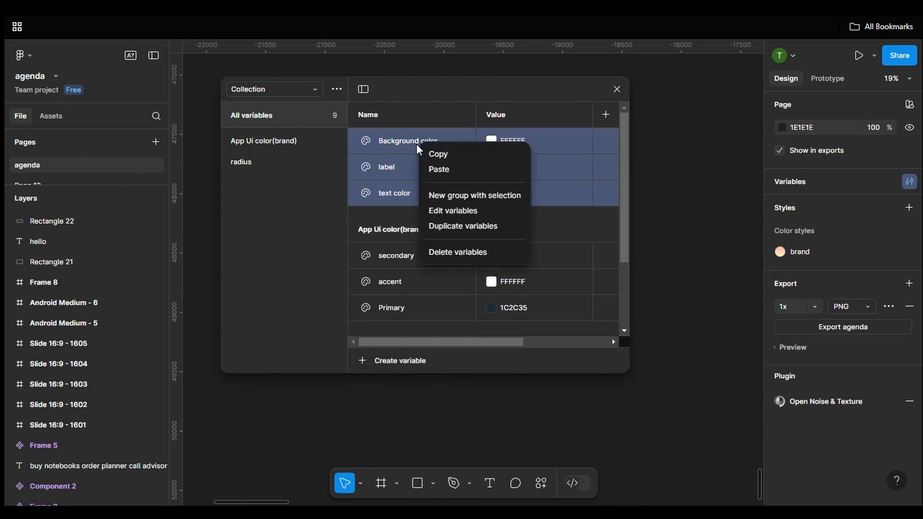
pyautogui.click(456, 196)
pyautogui.doubleClick(256, 185)
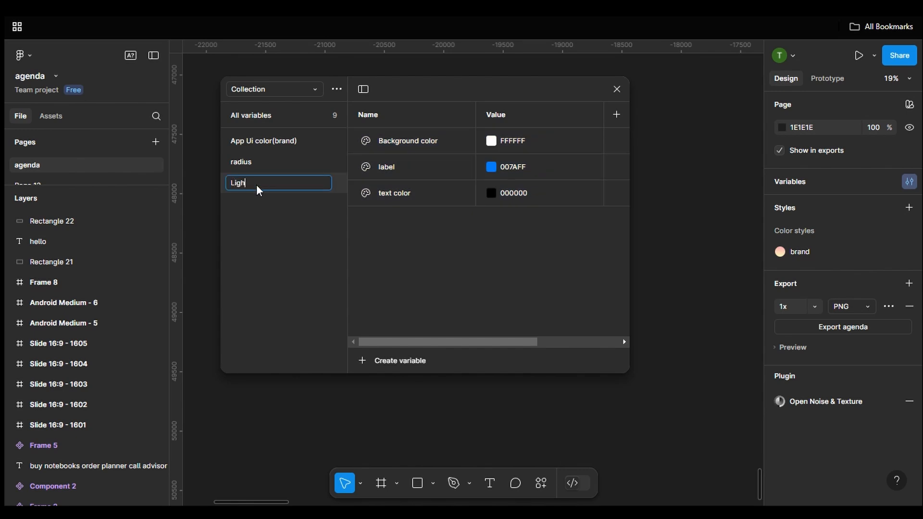
pyautogui.write('Light mode')
pyautogui.press('Return')
# - Add another ungrouped color variable named Background color and set it to black, 000000
pyautogui.click(384, 360)
pyautogui.click(375, 384)
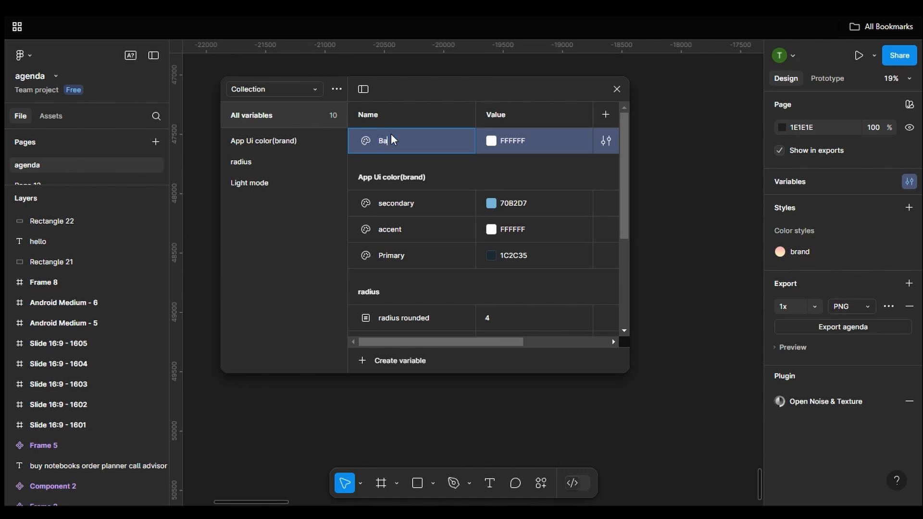
pyautogui.write('Background color')
pyautogui.click(491, 141)
pyautogui.write('000000')
pyautogui.click(627, 161)
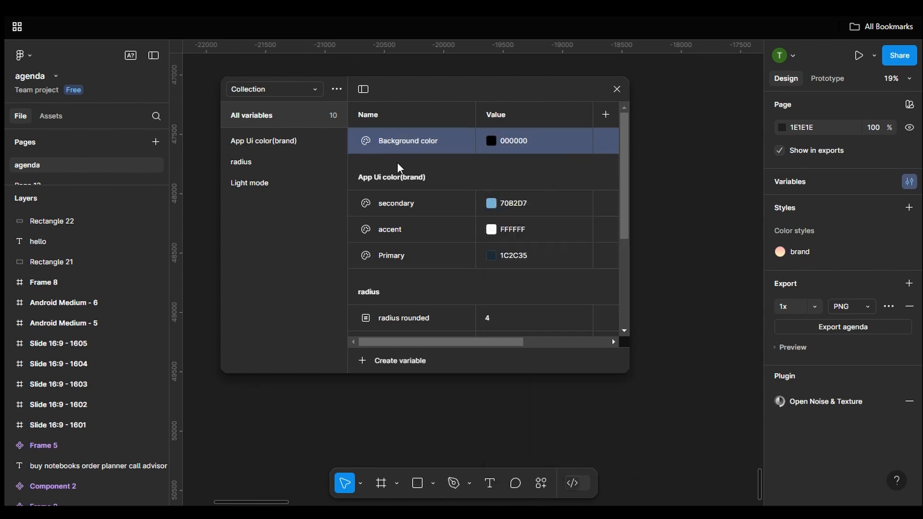
# - Add another ungrouped color variable named label and set its color to orange, F56619
pyautogui.click(362, 361)
pyautogui.click(383, 383)
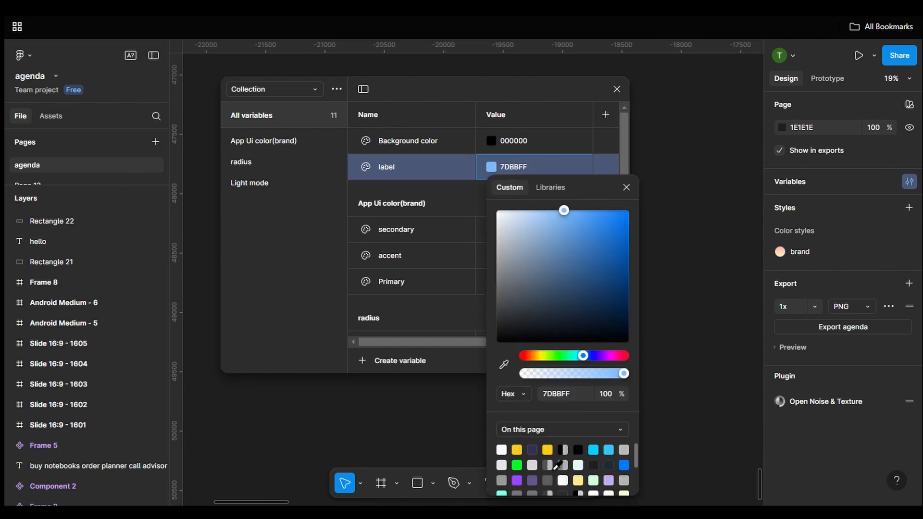
pyautogui.click(547, 450)
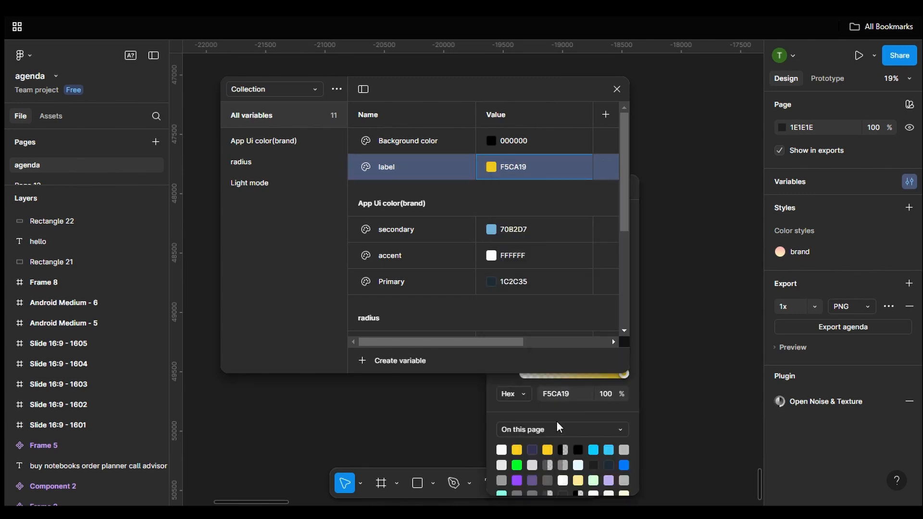
pyautogui.click(561, 395)
pyautogui.moveTo(538, 356); pyautogui.dragTo(531, 357)
pyautogui.click(626, 187)
# - Add another ungrouped color variable named text color, keeping its default color
pyautogui.click(363, 364)
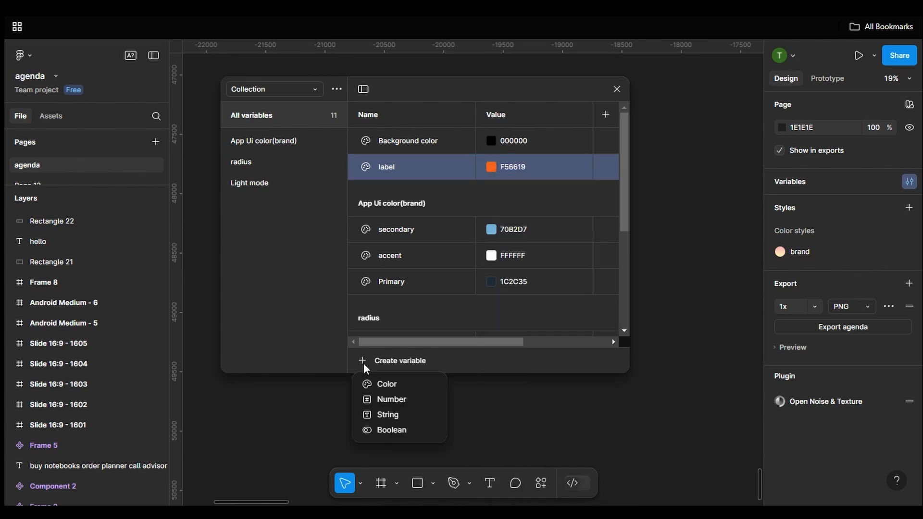
pyautogui.click(383, 383)
pyautogui.doubleClick(382, 202)
pyautogui.write('text color')
pyautogui.press('Return')
# - Group the ungrouped Background color, label and text color variables into a new group named dark mode
pyautogui.moveTo(462, 198); pyautogui.dragTo(411, 139)
pyautogui.rightClick(414, 141)
pyautogui.click(452, 190)
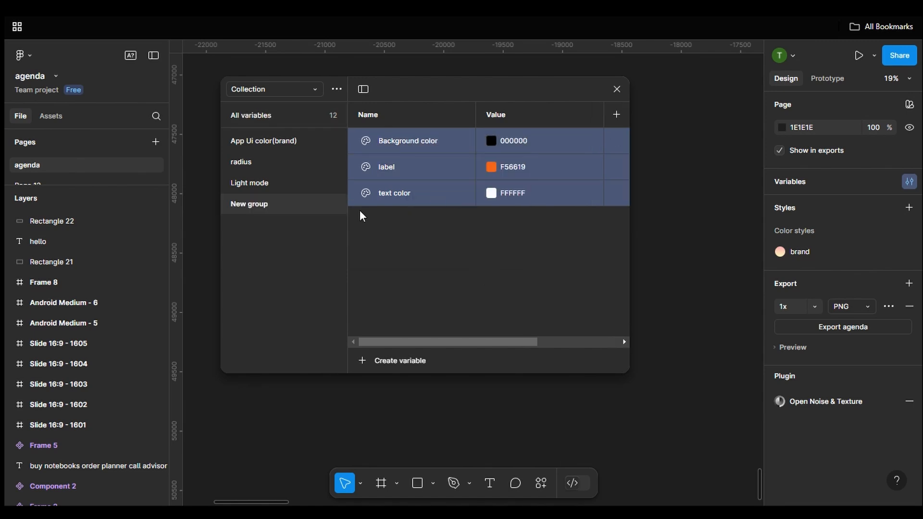
pyautogui.doubleClick(261, 206)
pyautogui.write('dark mode')
pyautogui.press('Return')
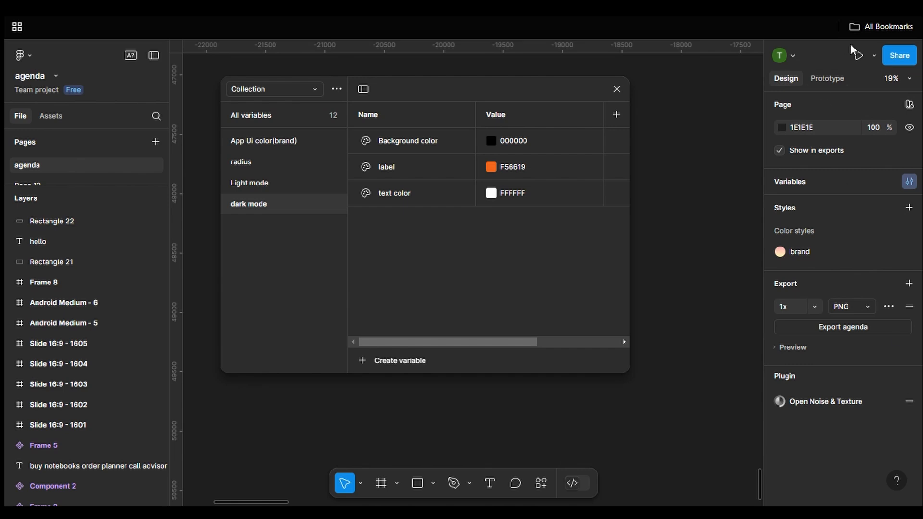
pyautogui.click(279, 186)
pyautogui.click(265, 203)
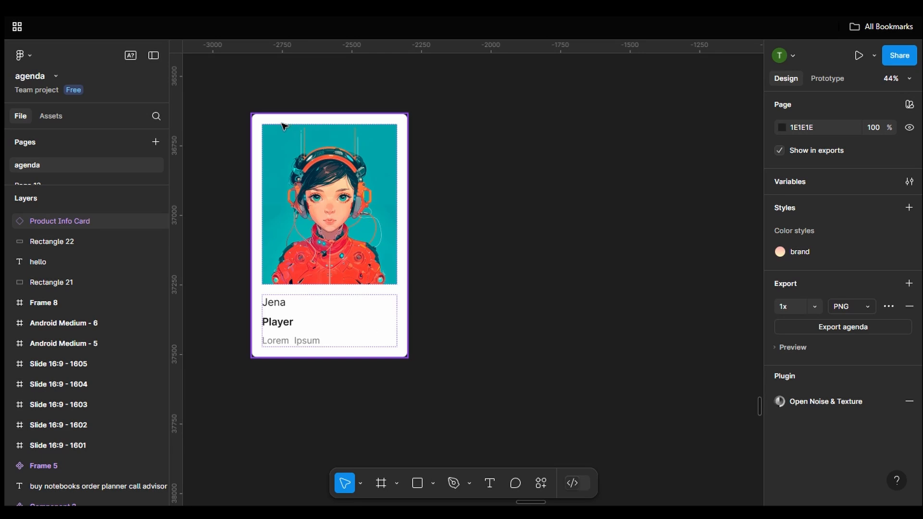
# - Duplicate the Product Info Card and place the copy beside the original at the same height, at about X -2112
pyautogui.click(299, 129)
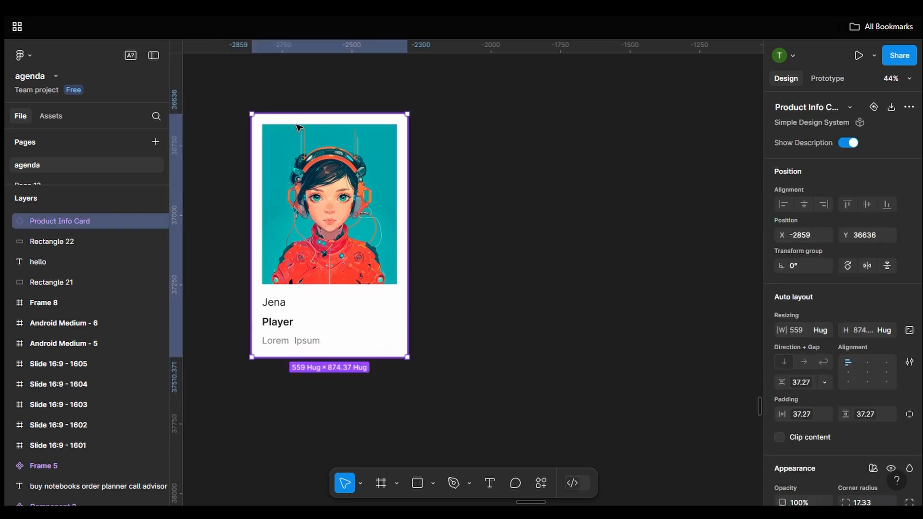
pyautogui.hotkey('ctrl', 'd')
pyautogui.moveTo(308, 128); pyautogui.dragTo(500, 120)
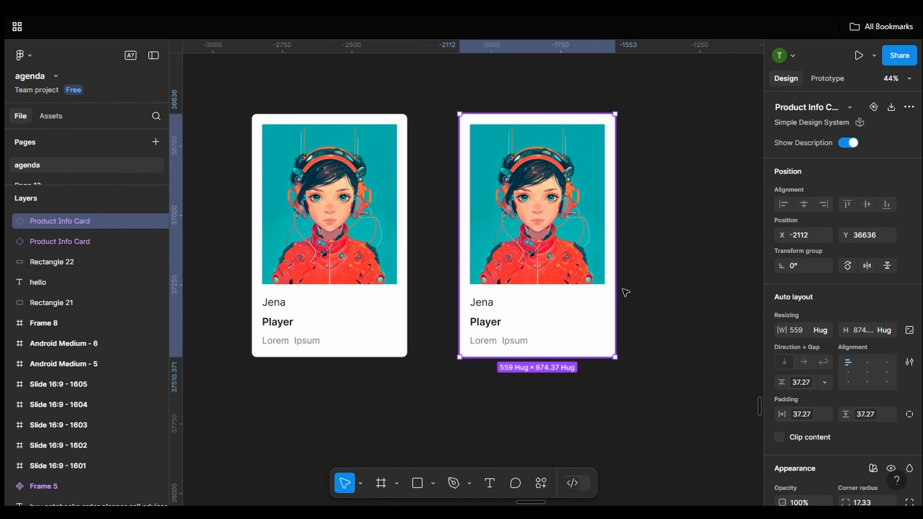
# - Switch the copied Product Info Card's Color variable mode to SDS Dark and deselect the card
pyautogui.scroll(-2, 783, 329)
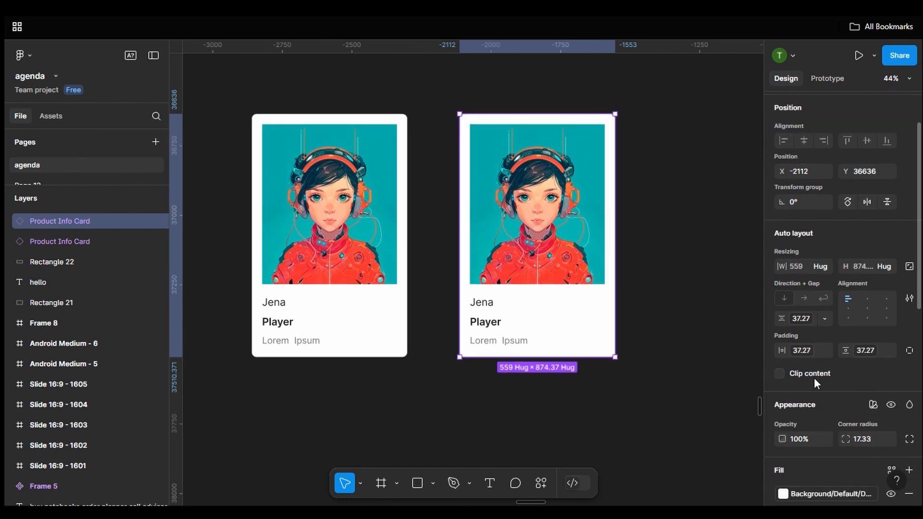
pyautogui.scroll(-4, 814, 376)
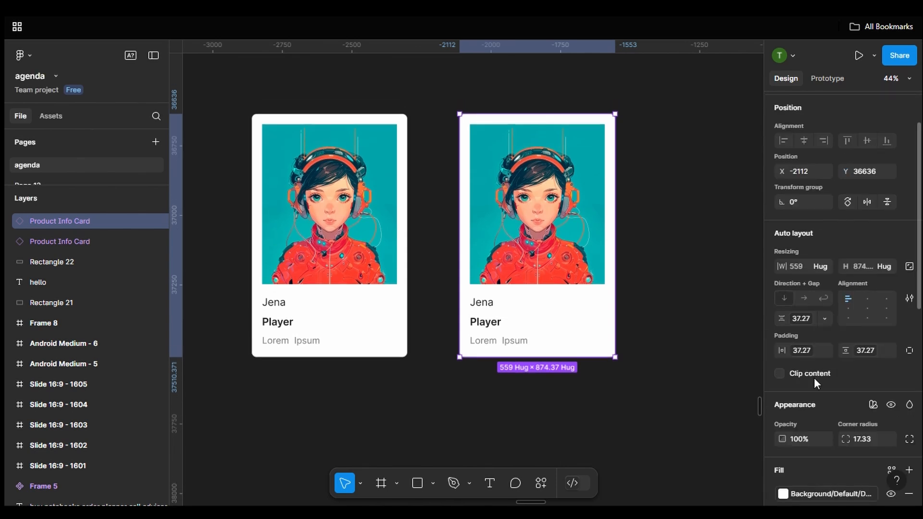
pyautogui.scroll(-4, 814, 377)
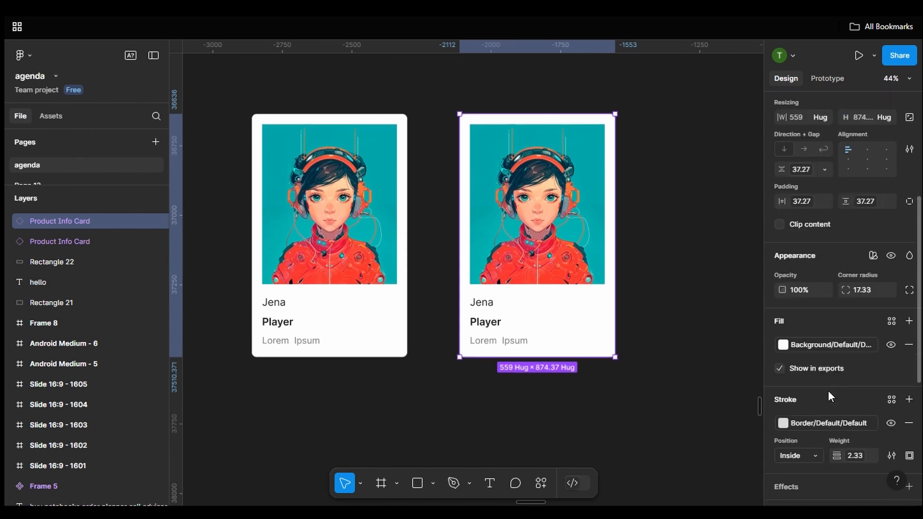
pyautogui.scroll(1, 817, 380)
pyautogui.click(872, 278)
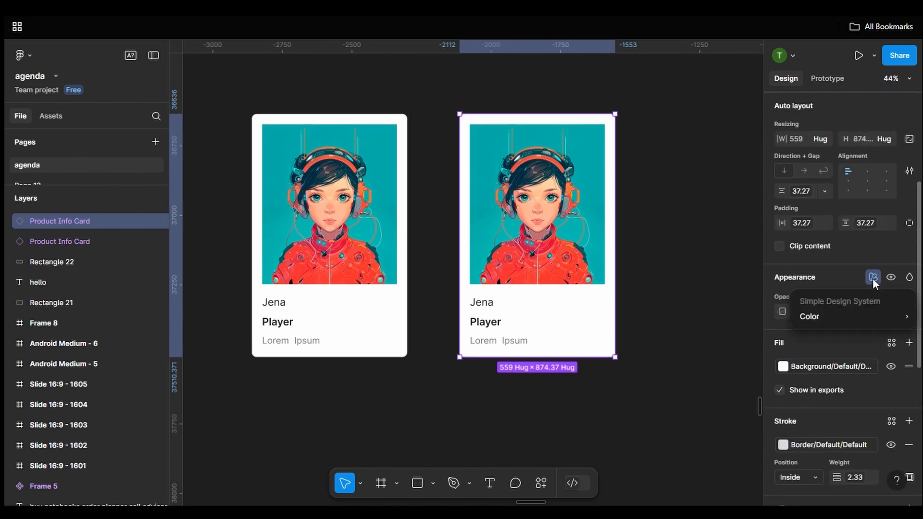
pyautogui.moveTo(834, 314)
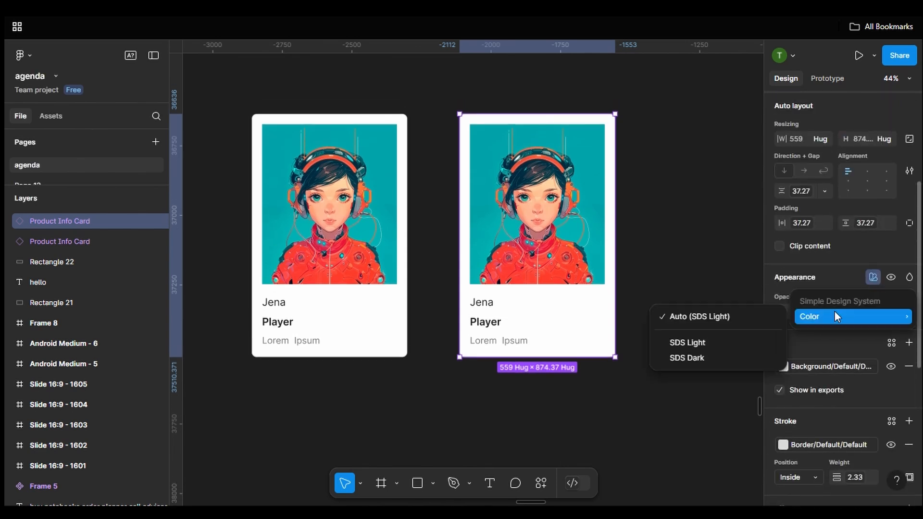
pyautogui.click(717, 356)
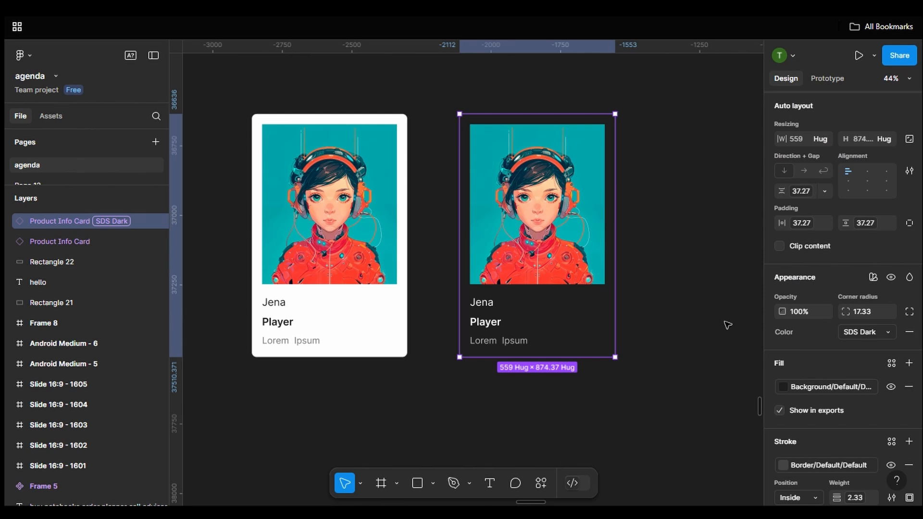
pyautogui.click(662, 313)
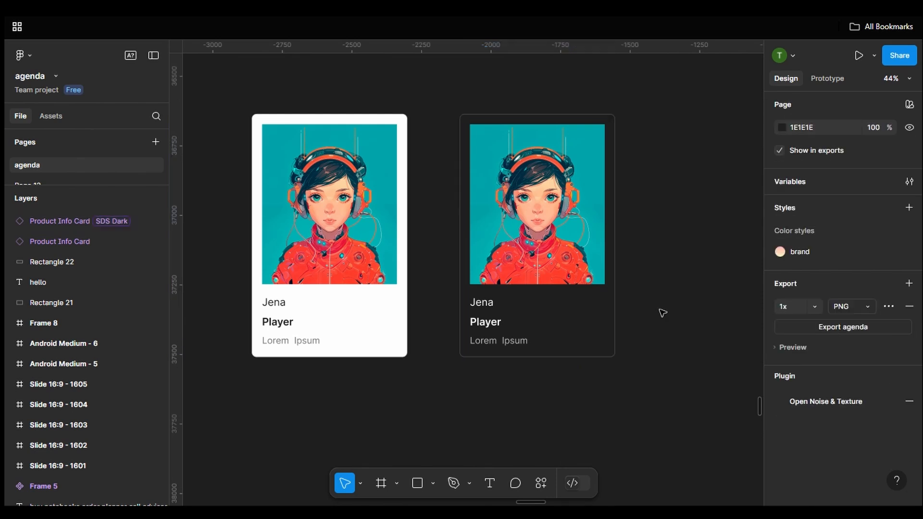